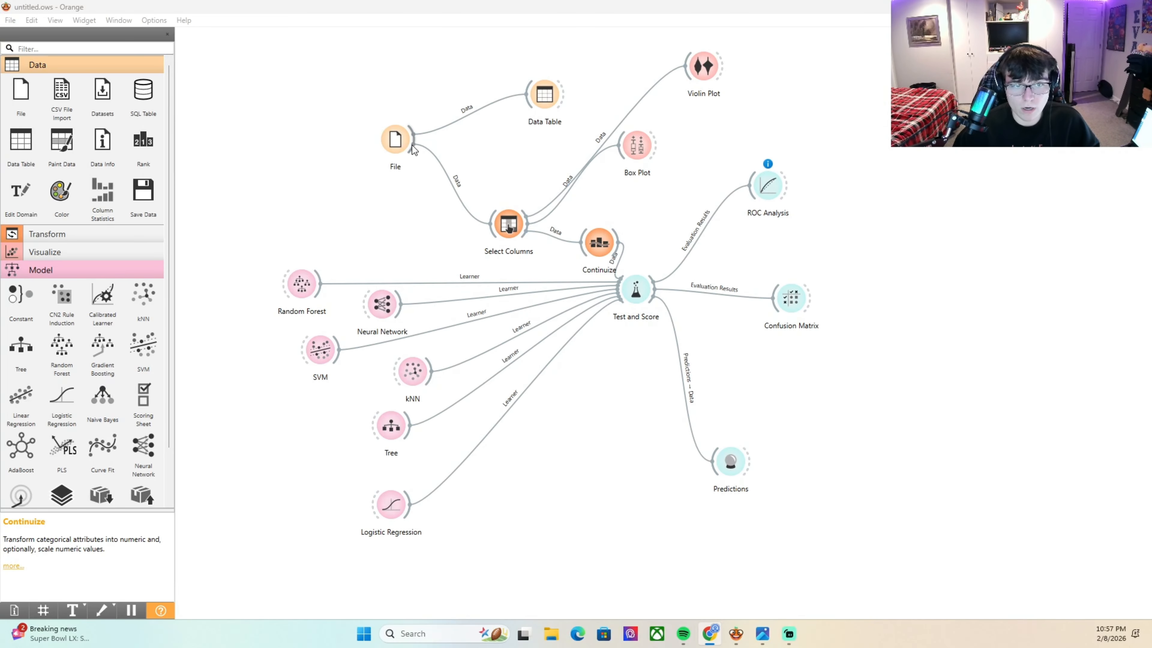
Review the column types and roles of breast-cancer.csv in the File widget, checking the diagnosis target, and dismiss the tabular data notice
double_click(395, 139)
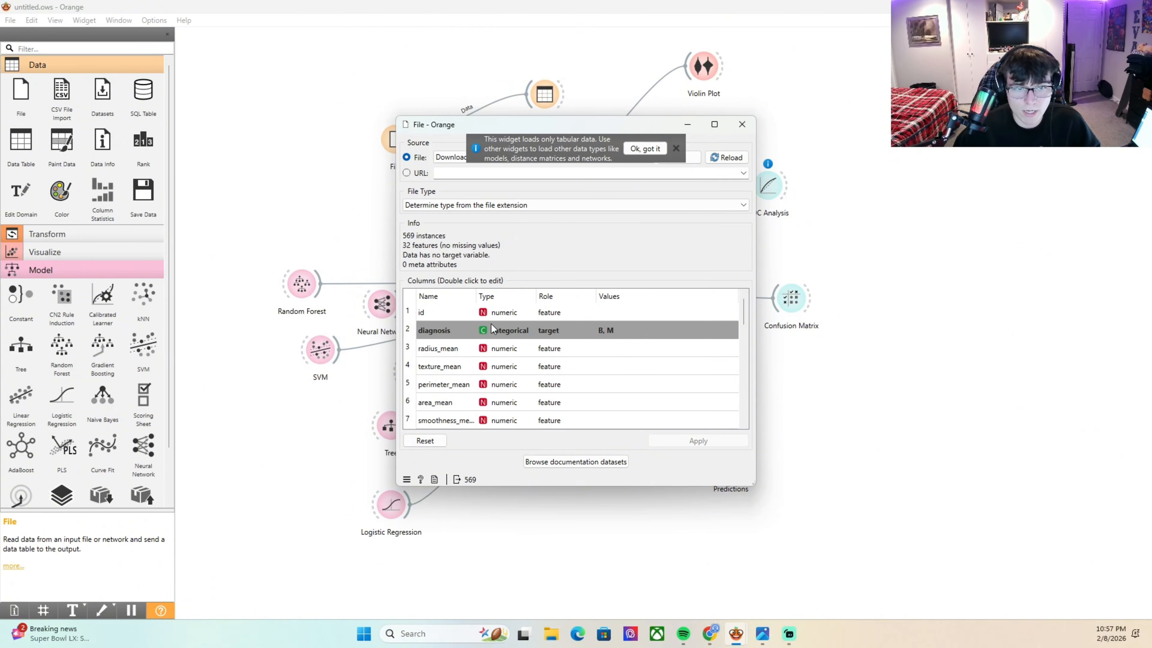
left_click(645, 149)
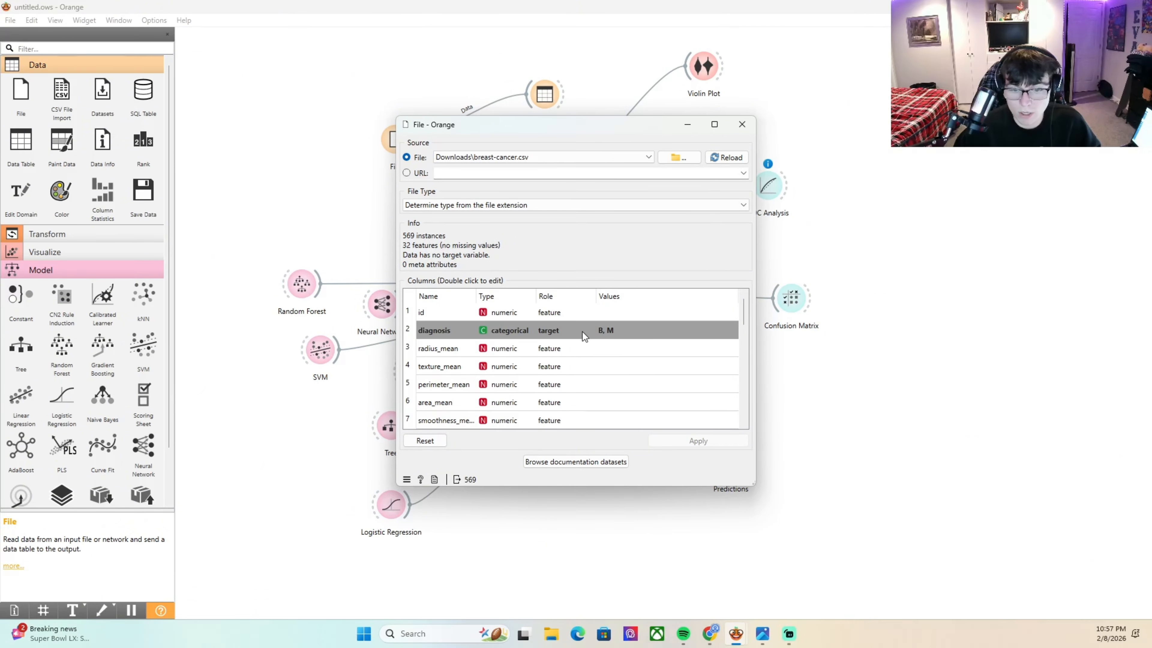
left_click(742, 124)
Examine the dataset's first rows in the Data Table and the feature and target assignments in Select Columns
double_click(544, 95)
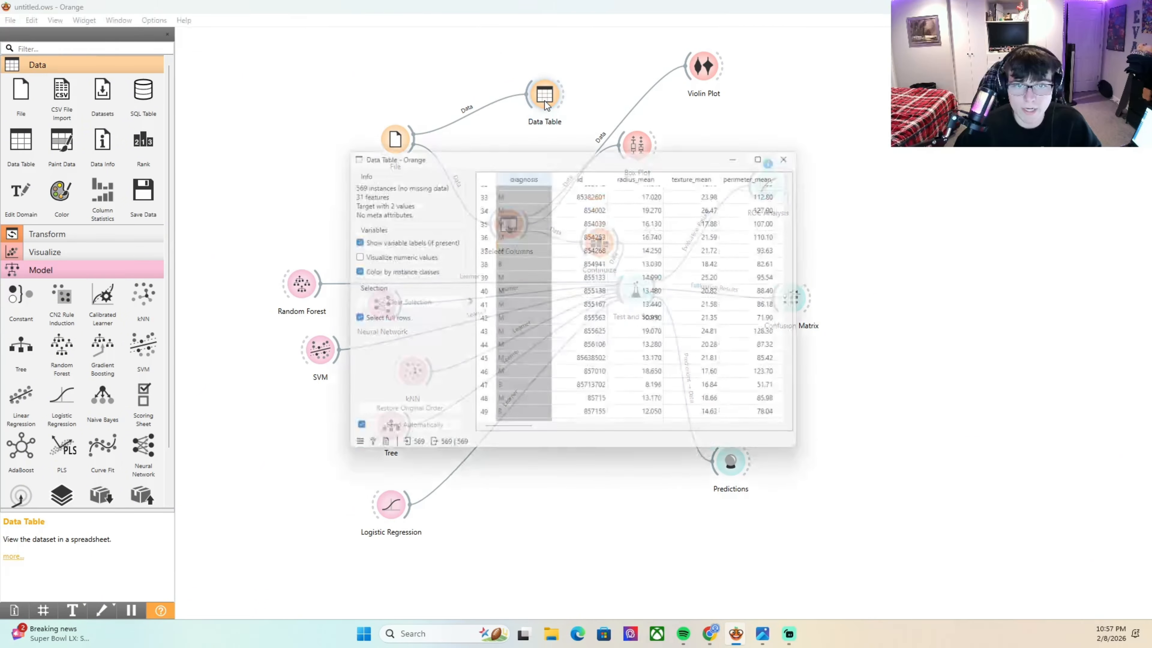
scroll(671, 283, "up", 10)
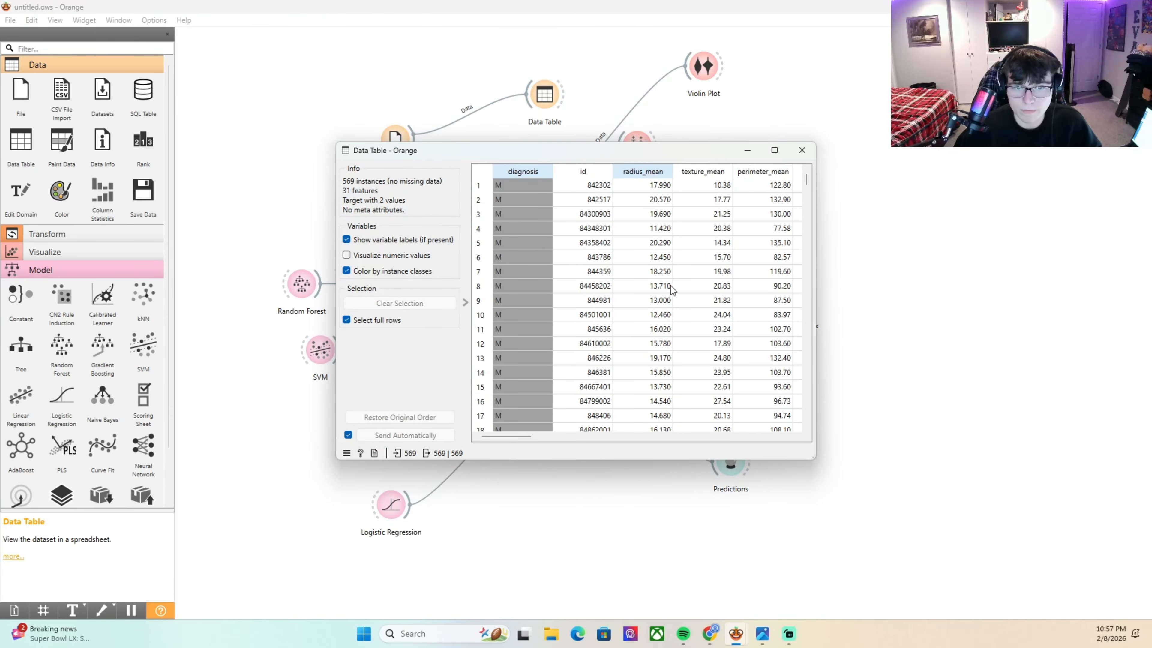
left_click(801, 148)
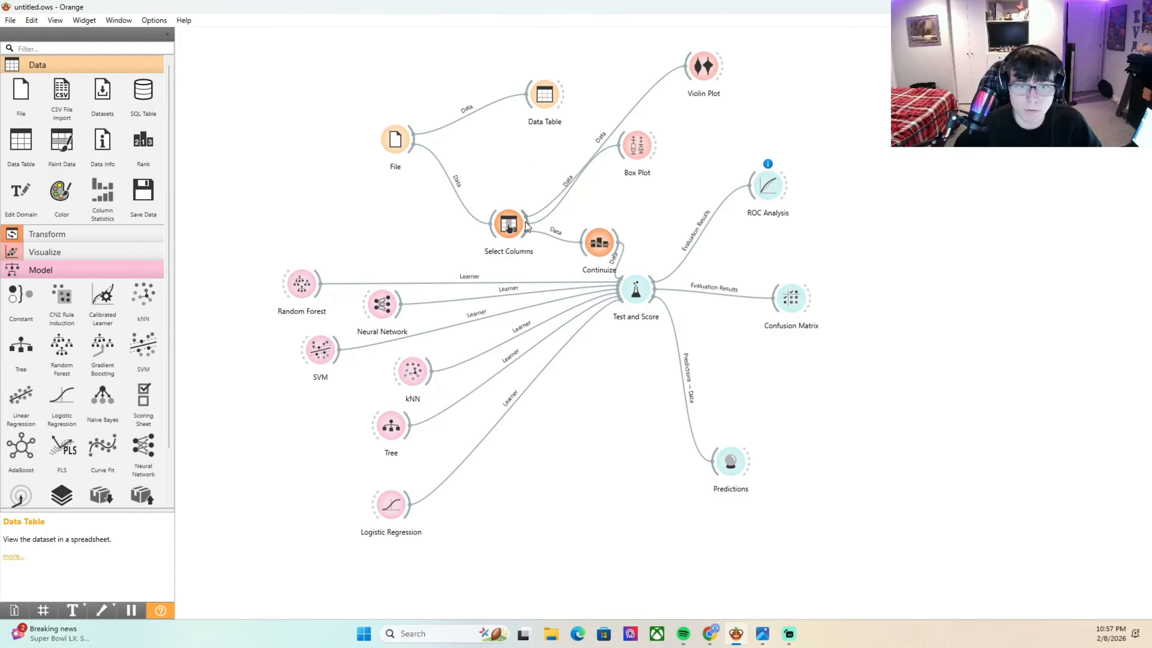
double_click(504, 228)
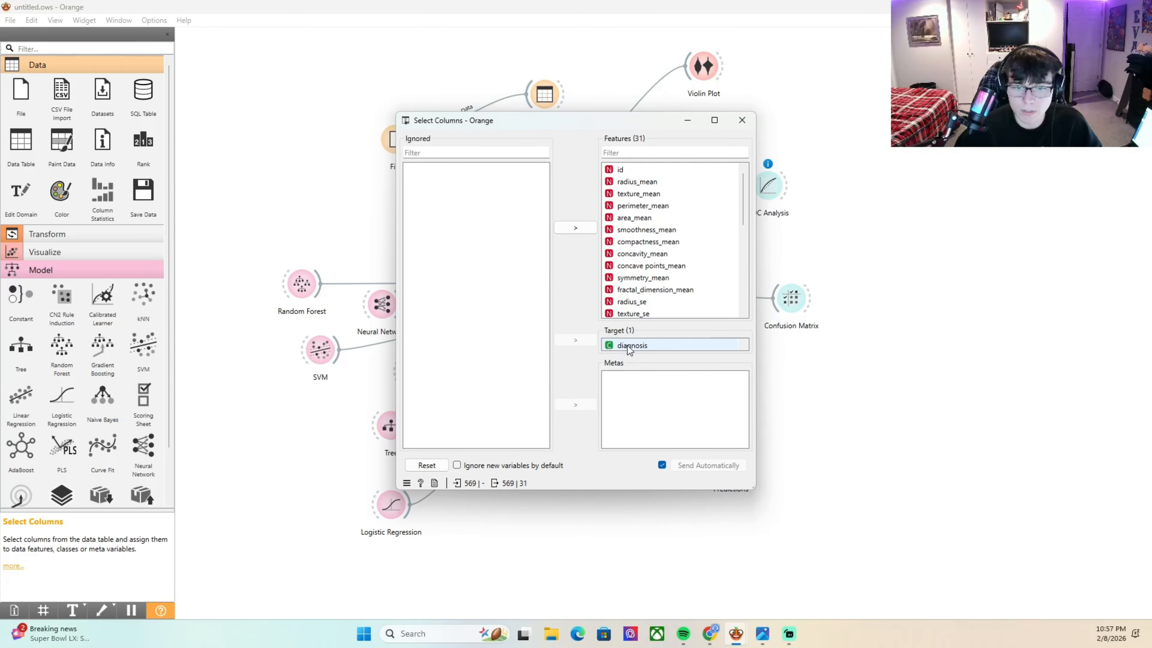
left_click(742, 120)
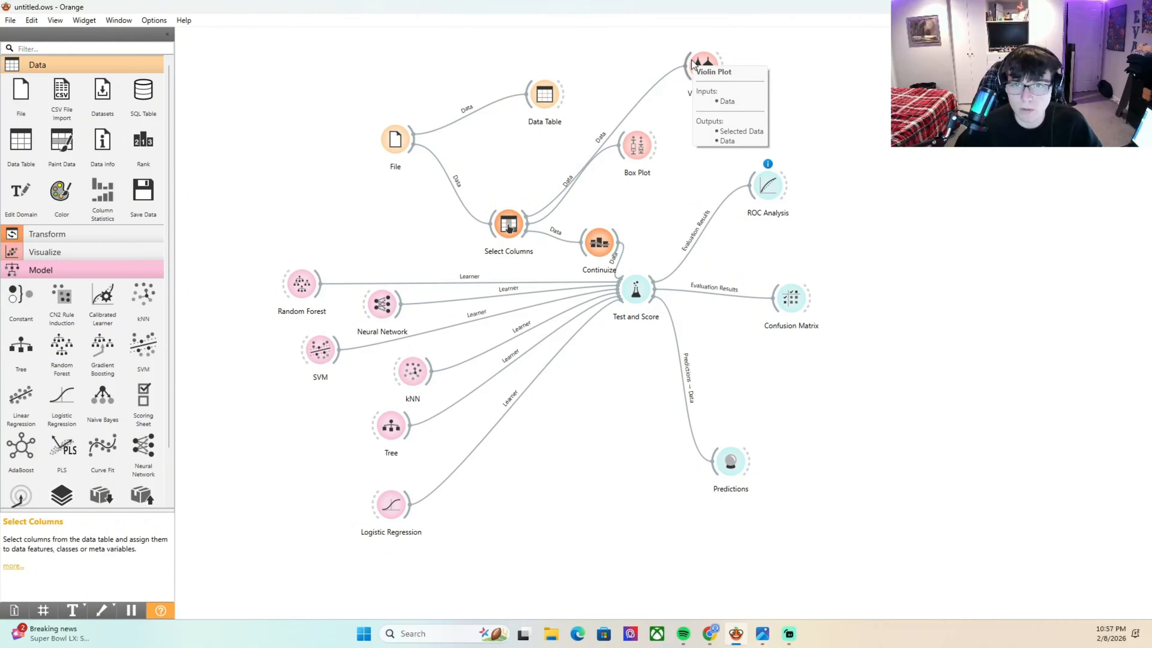
Compare box plots of id, texture_mean and concavity_mean by diagnosis, ending on texture_mean, and close the Box Plot
double_click(636, 146)
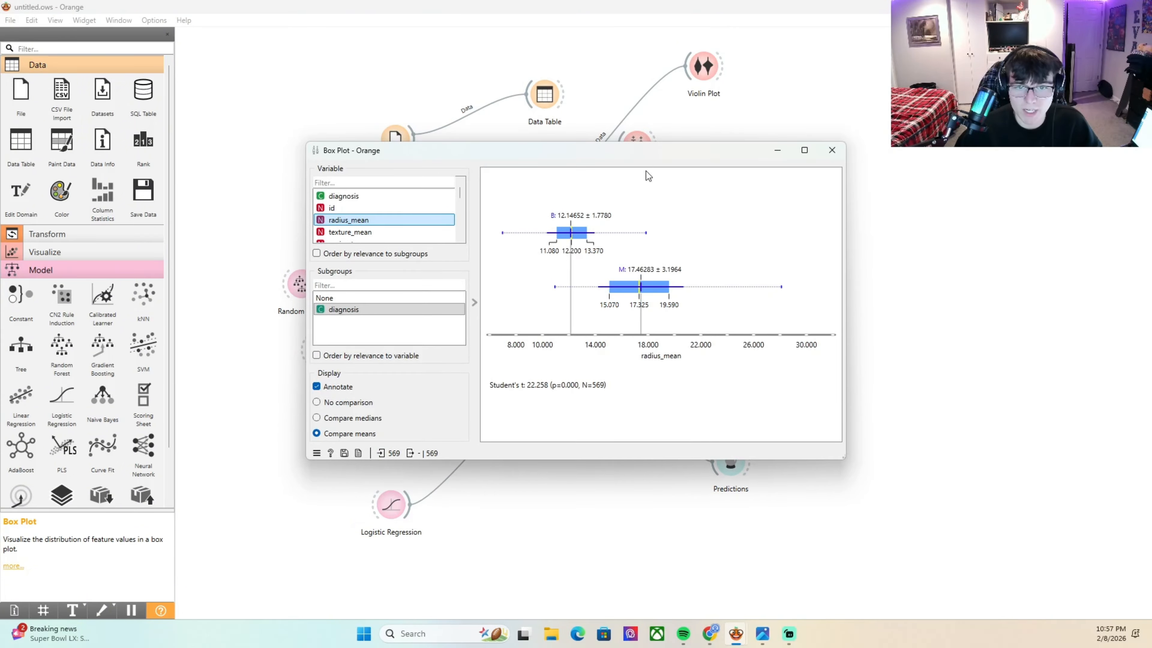
left_click(385, 207)
left_click(386, 228)
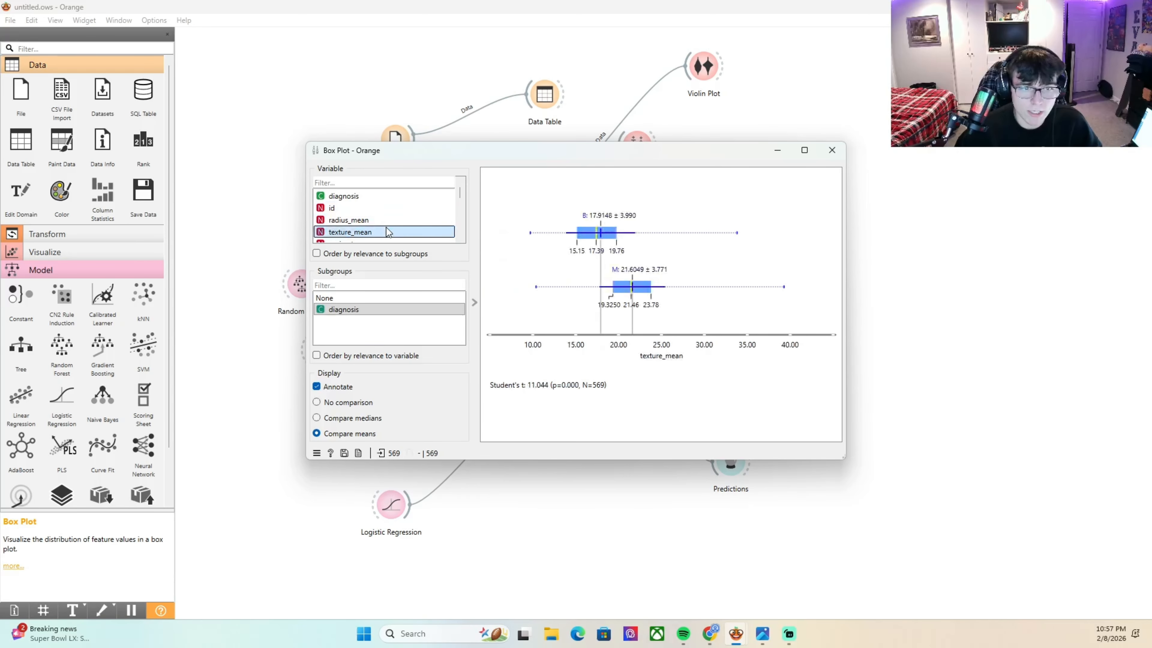
scroll(395, 218, "down", 2)
left_click(383, 221)
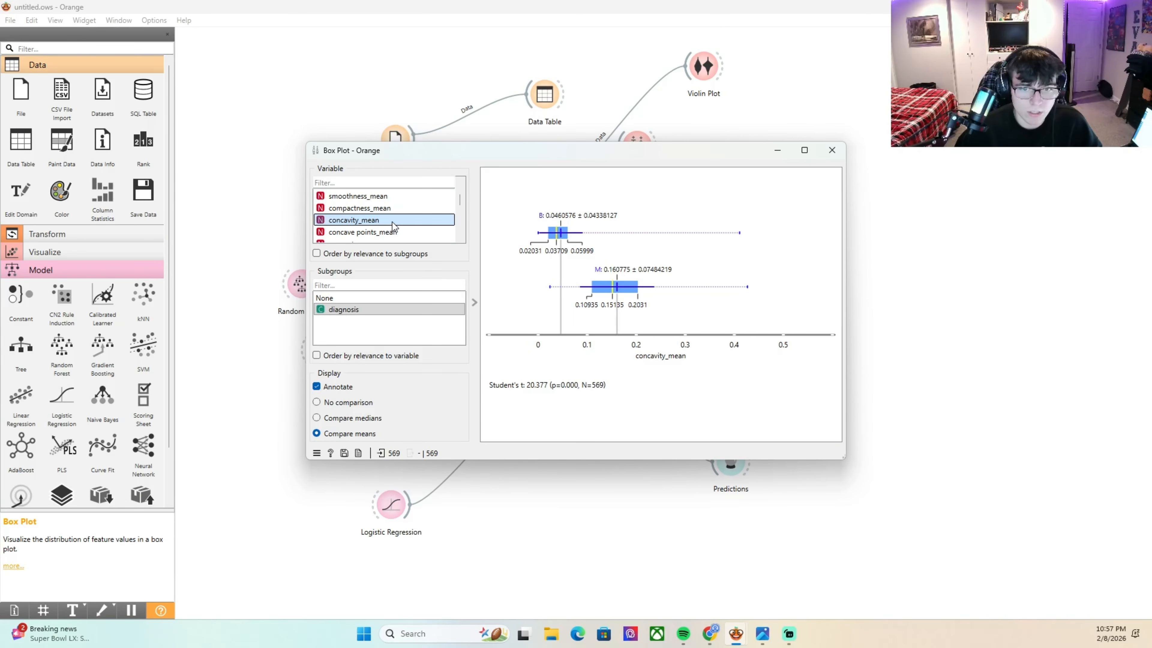
scroll(393, 221, "up", 2)
left_click(381, 231)
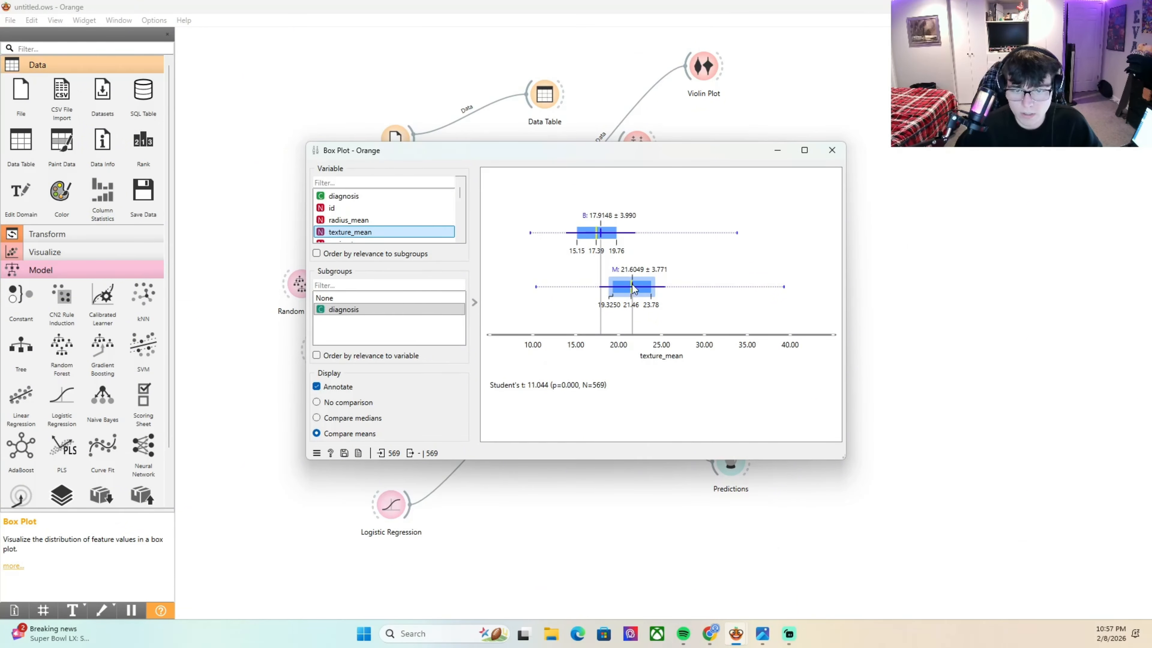
left_click(839, 152)
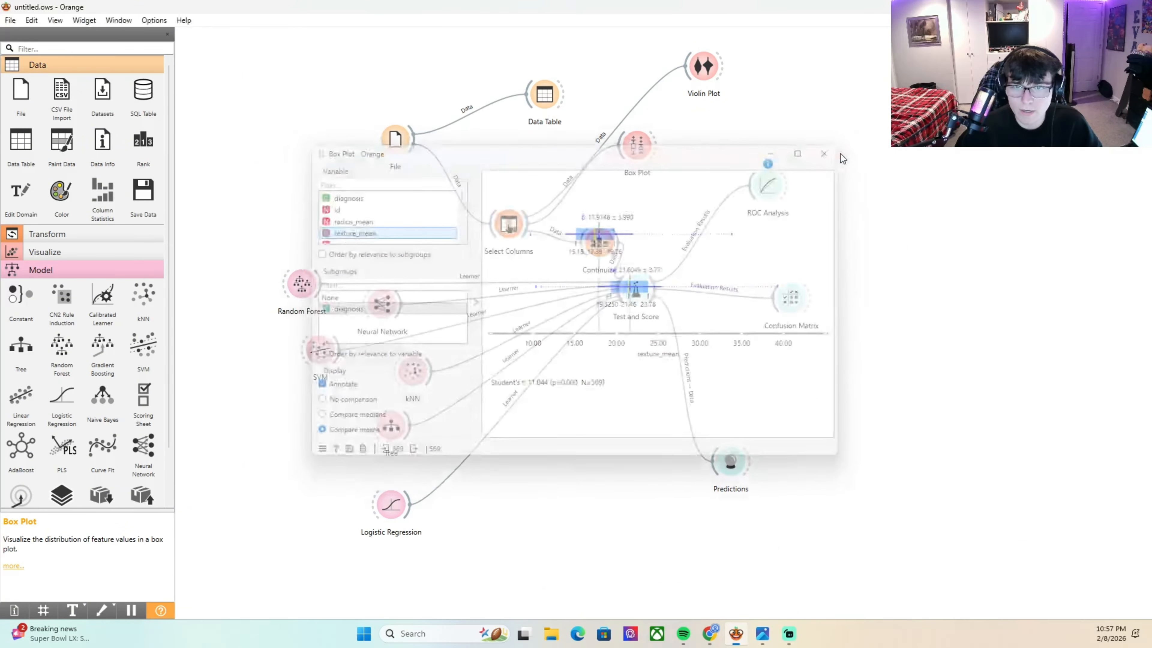
Open the Violin Plot and compare the radius_mean, perimeter_mean and texture_mean distributions by diagnosis
double_click(703, 66)
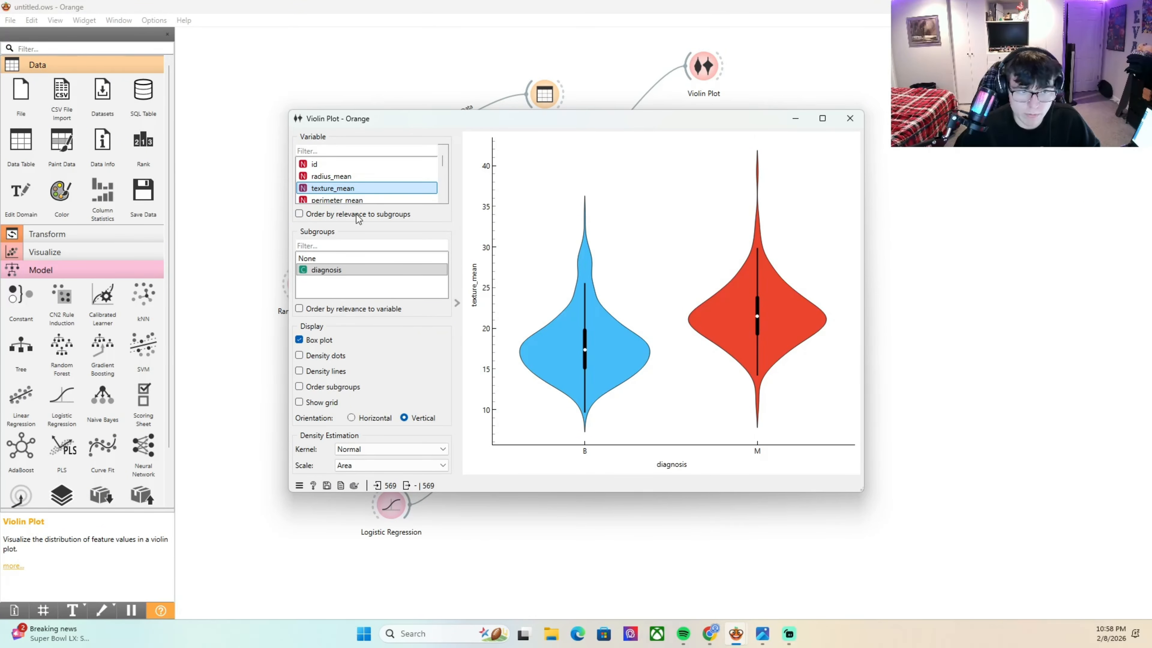
left_click(352, 177)
left_click(362, 200)
left_click(365, 177)
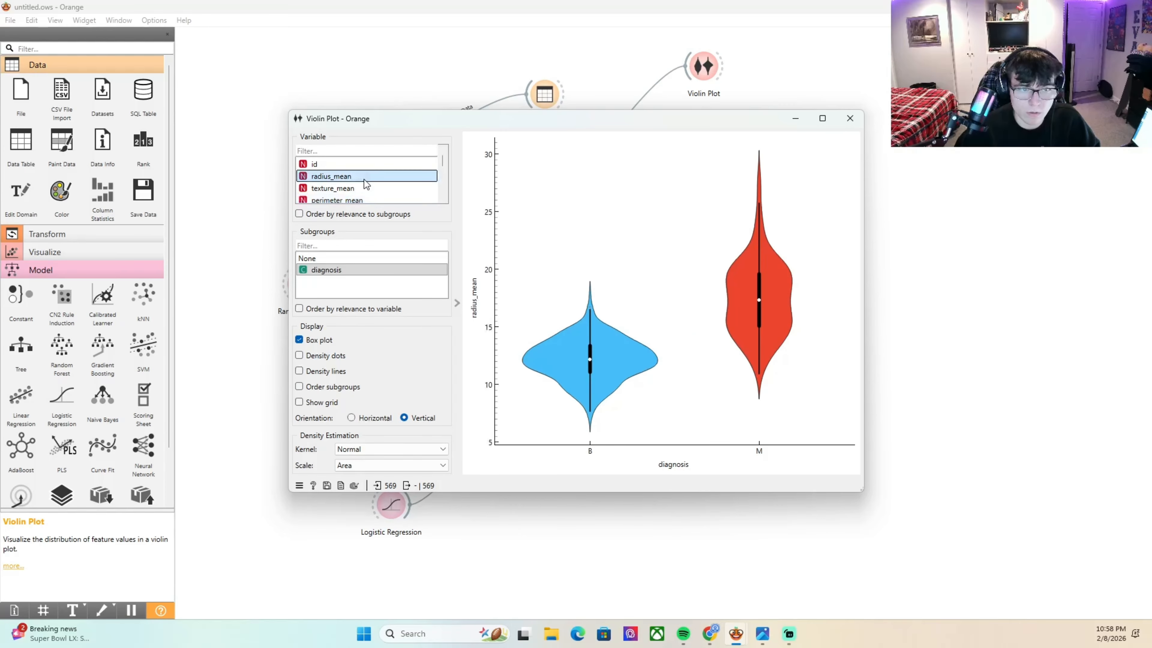
left_click(365, 188)
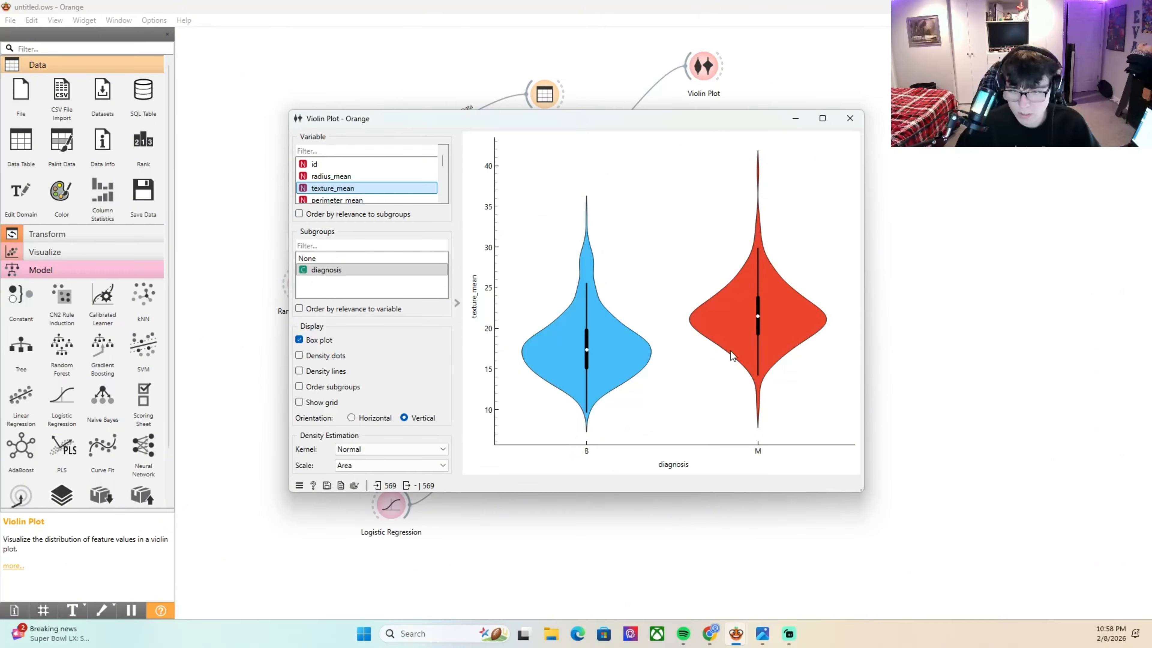
Show the violin distributions of area_se and concave points_se by diagnosis
scroll(370, 184, "down", 4)
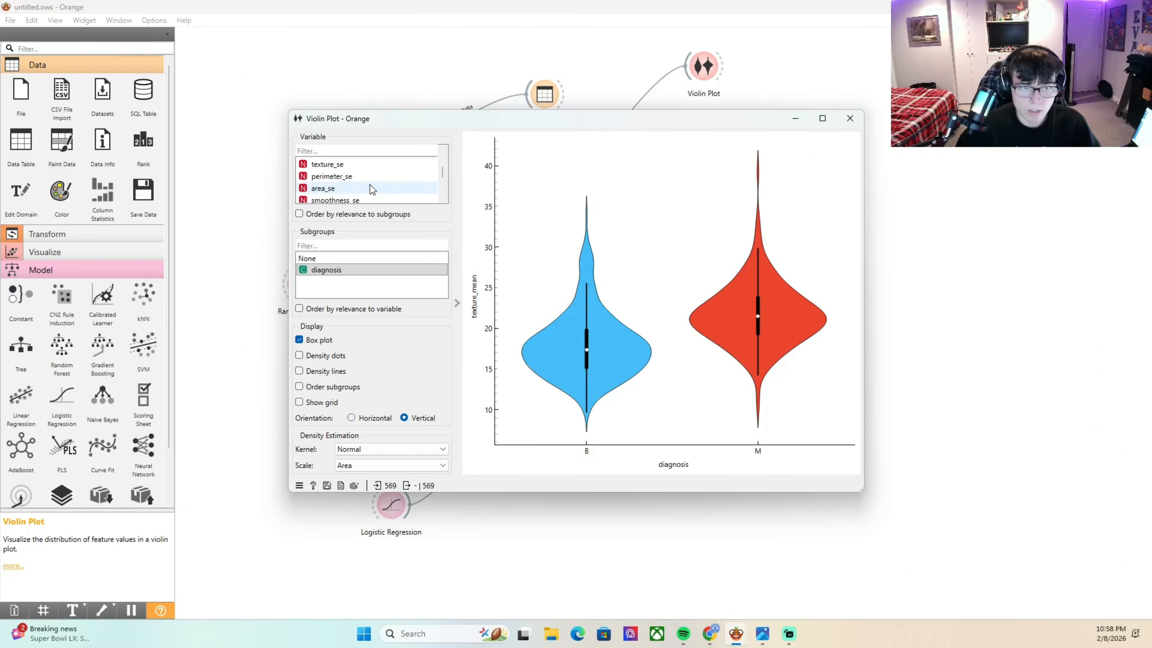
left_click(370, 187)
scroll(372, 185, "down", 1)
left_click(373, 197)
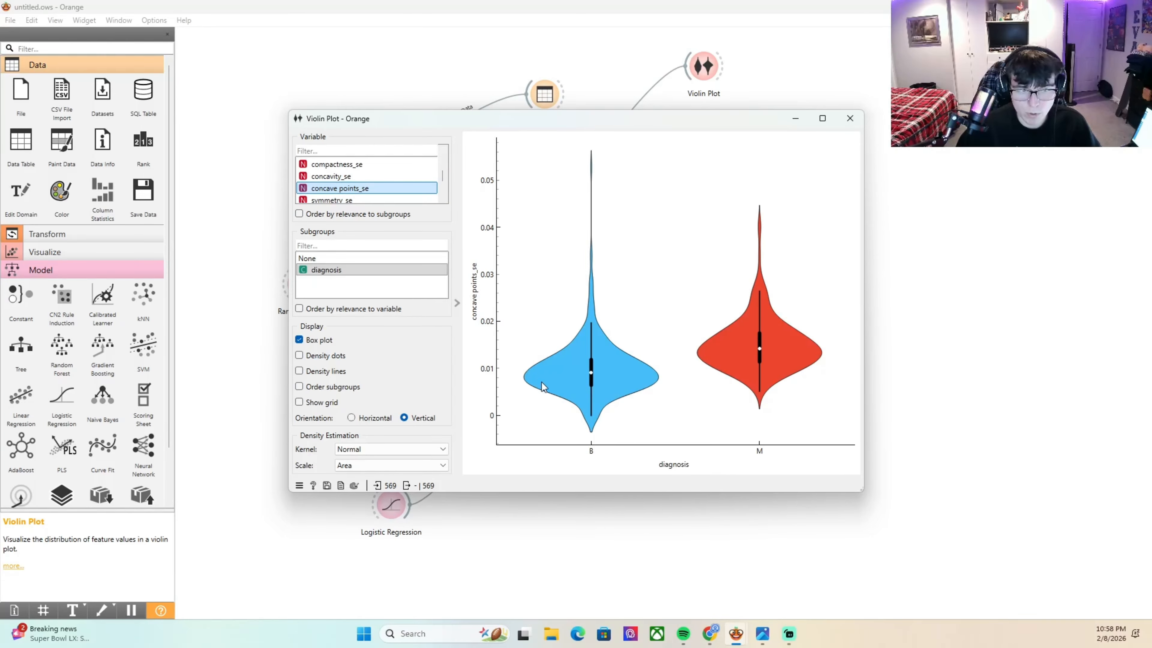
Show the violin distributions of id, radius_mean and finally texture_mean by diagnosis, and close the Violin Plot
scroll(354, 182, "up", 5)
left_click(350, 165)
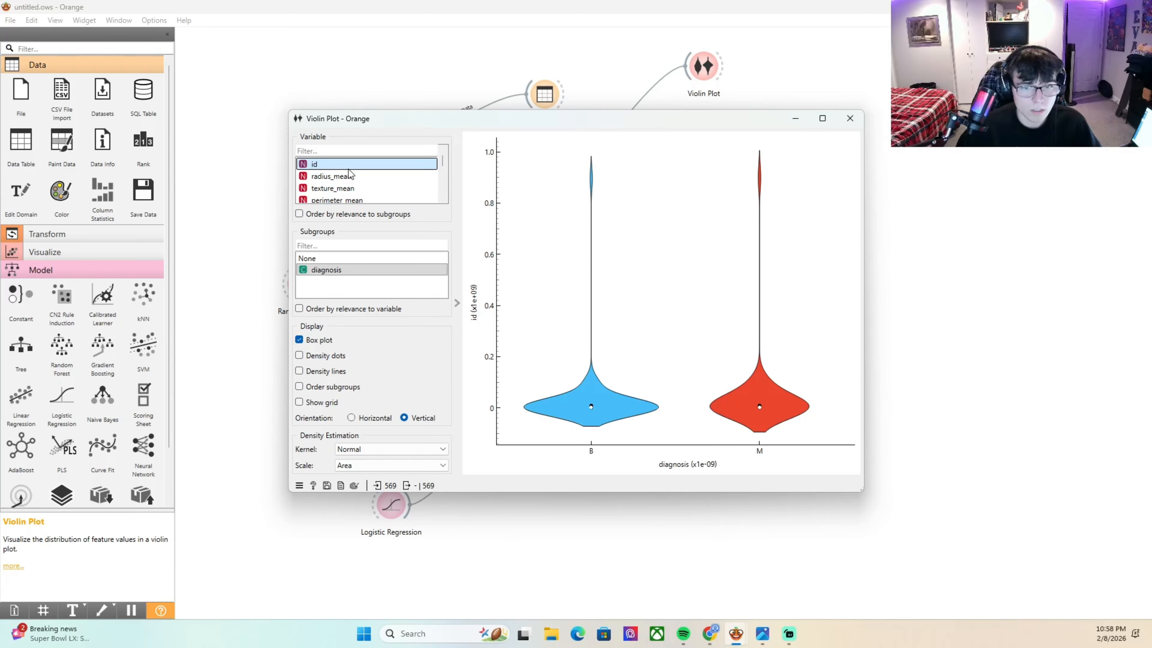
left_click(352, 177)
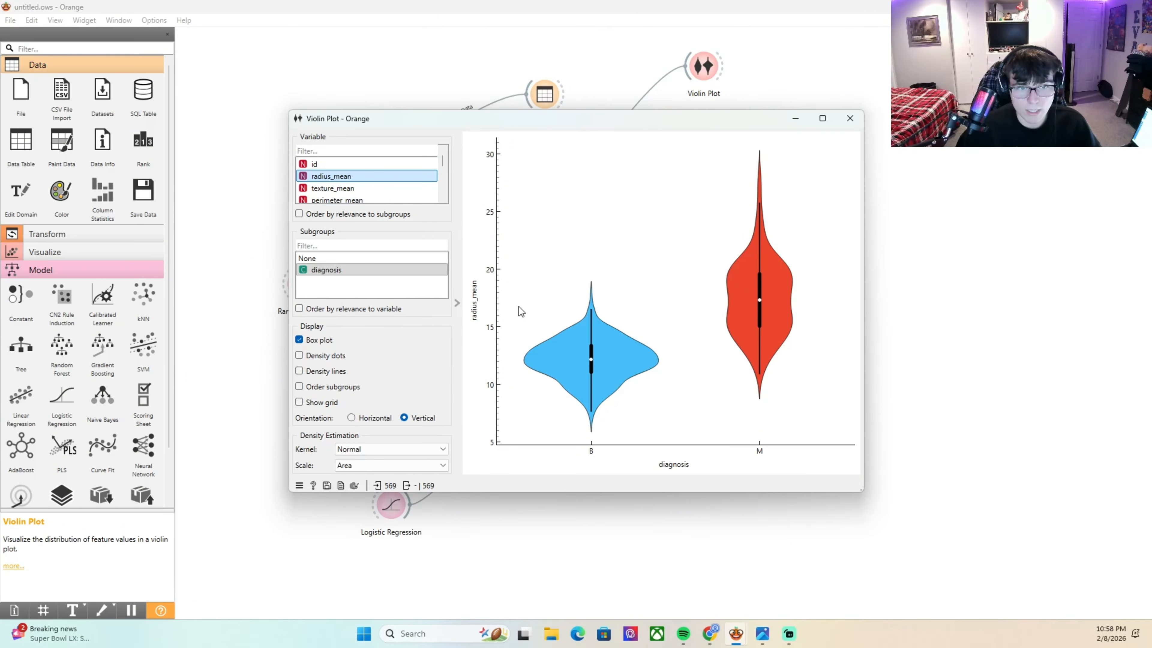
left_click(361, 188)
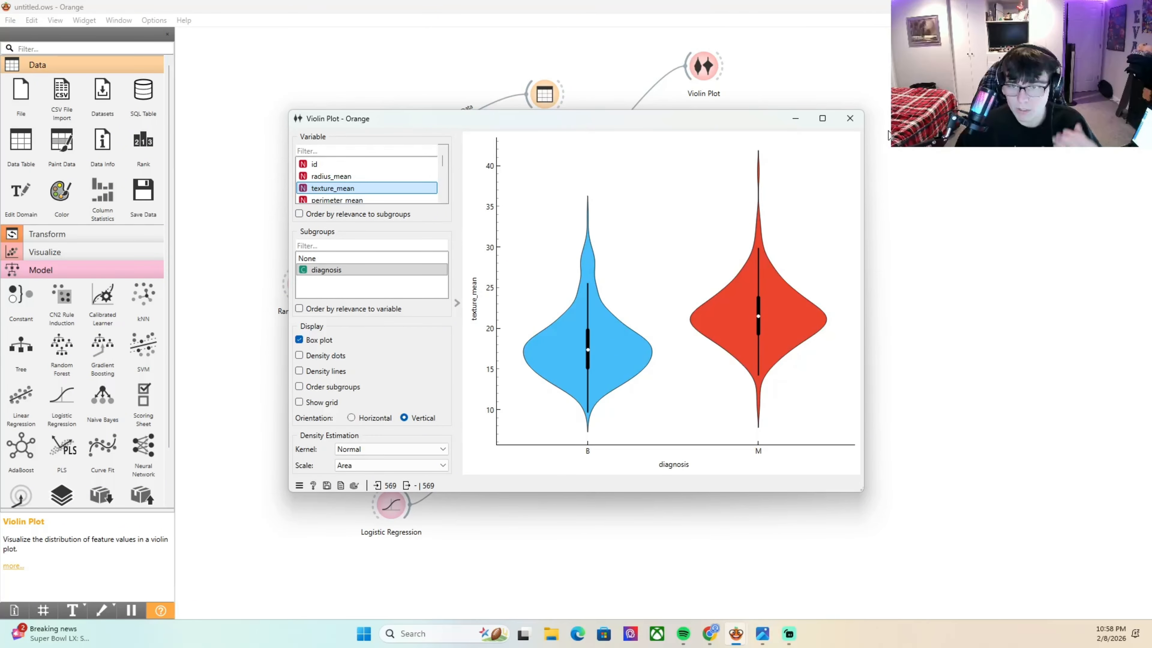
left_click(857, 117)
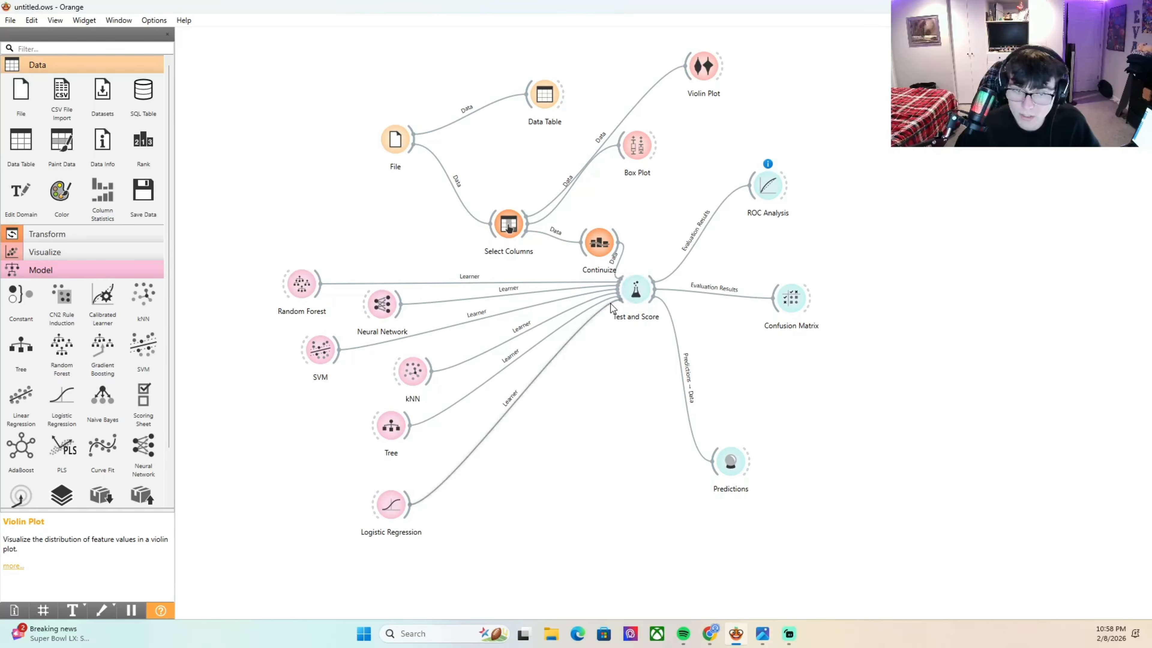
Review the Continuize settings for texture_mean, radius_mean, id and the numeric standardize preset, and close the widget
left_click(599, 245)
double_click(599, 244)
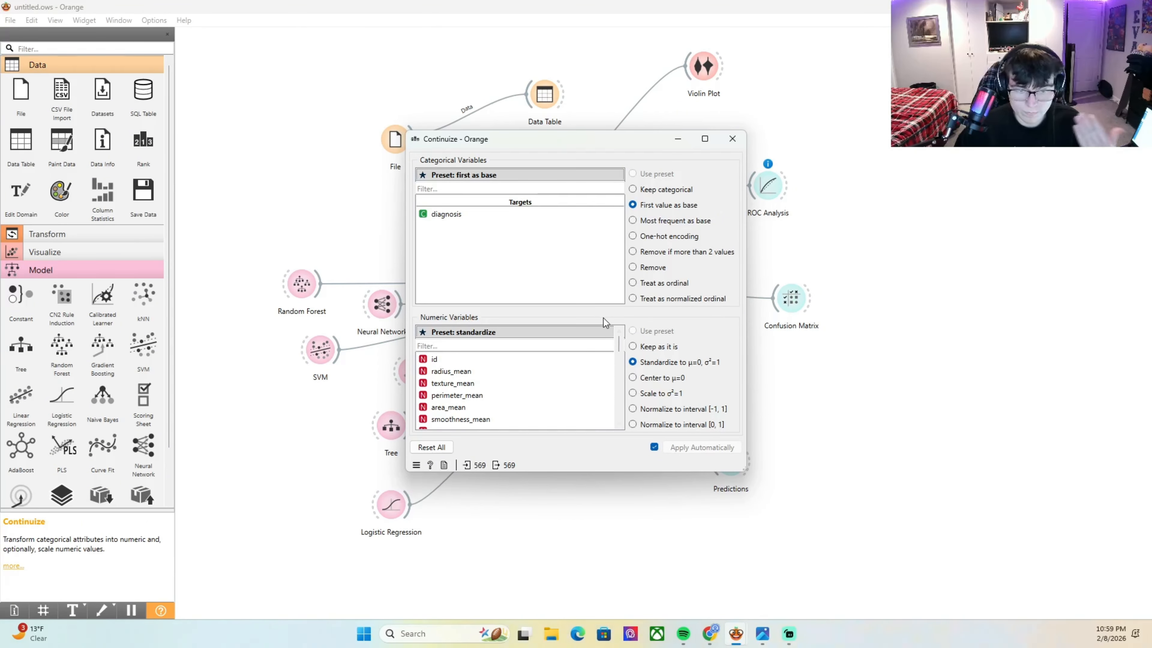
left_click(574, 382)
left_click(574, 369)
left_click(576, 357)
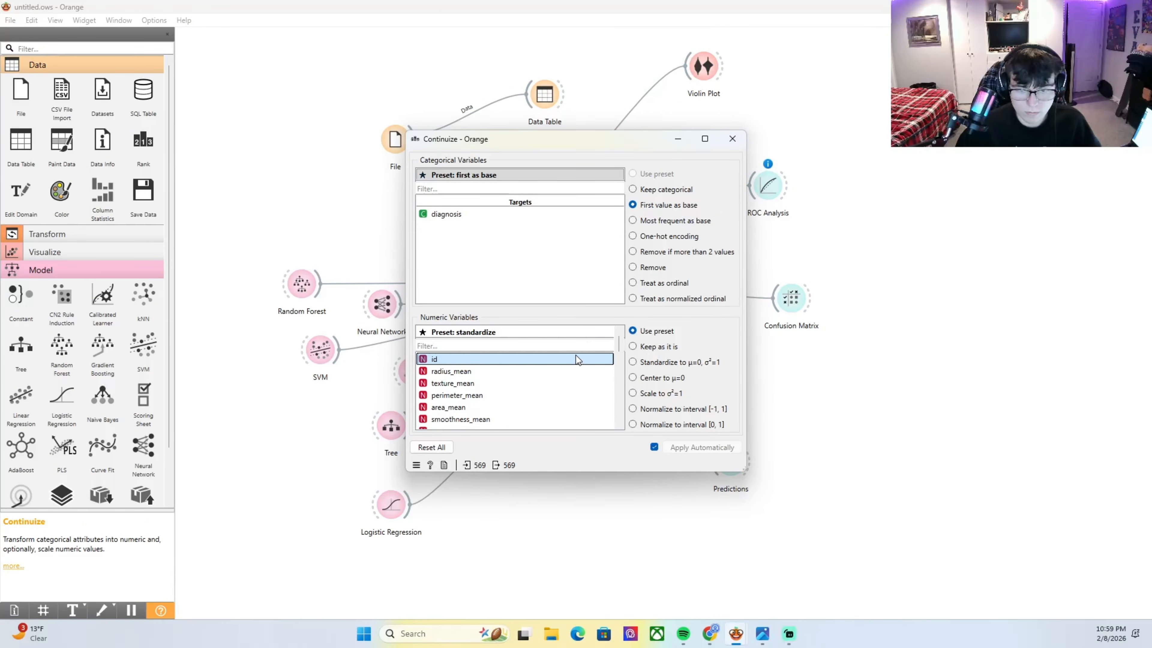
left_click(533, 332)
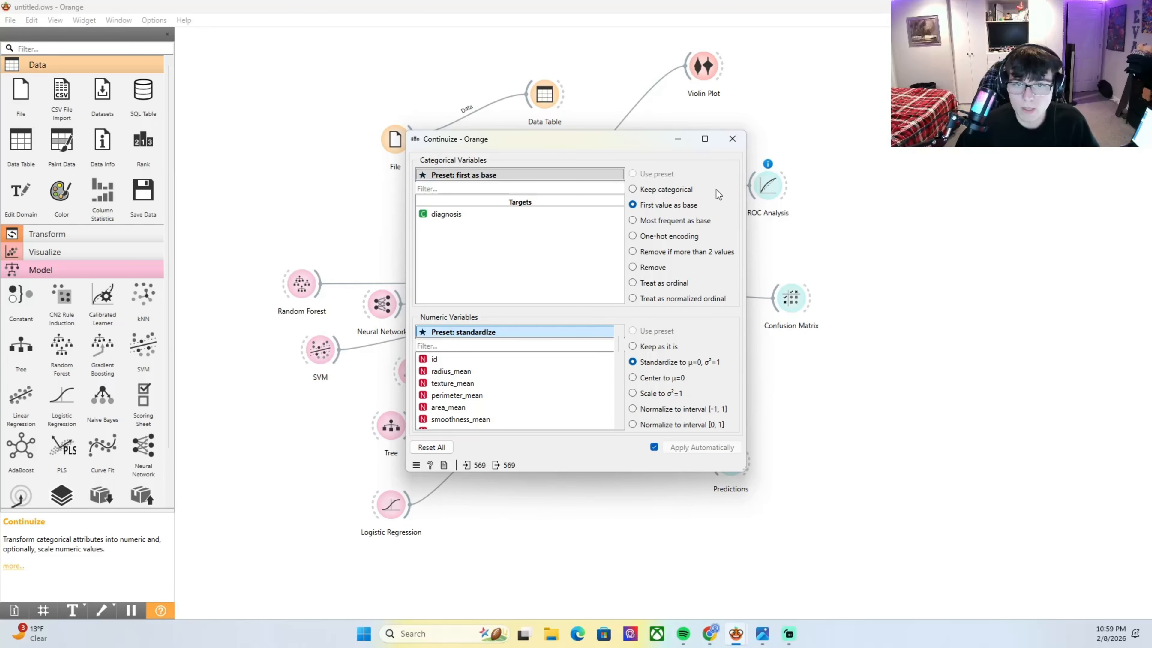
left_click(732, 140)
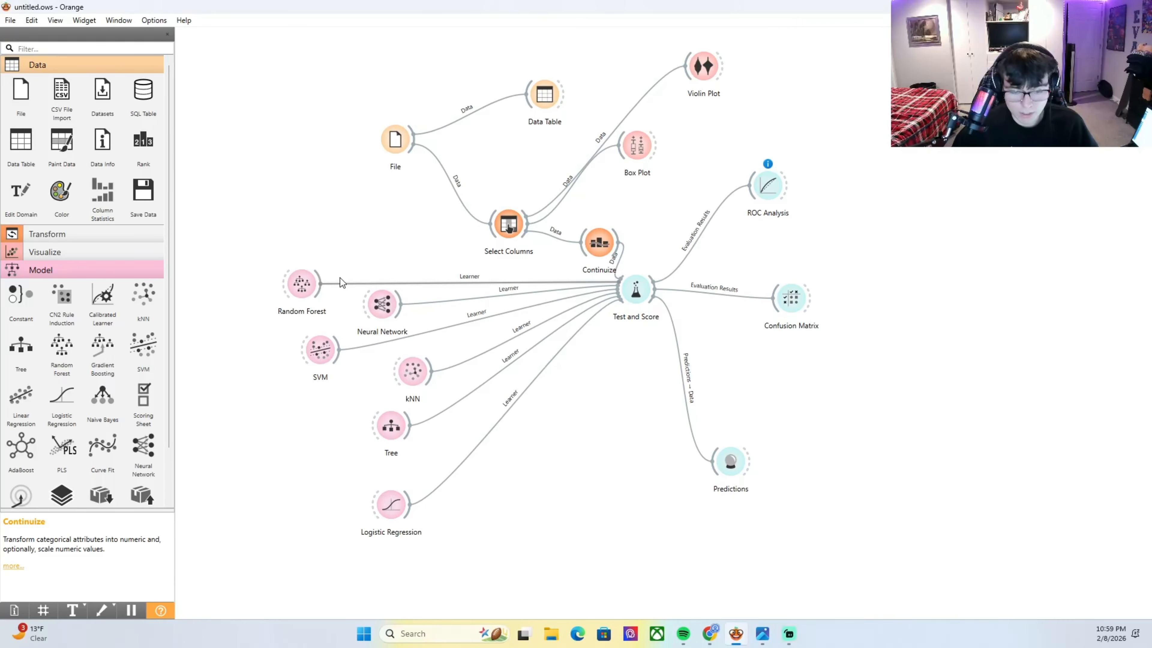
Review the model parameters of the Random Forest and SVM learners, closing each without changes
double_click(317, 291)
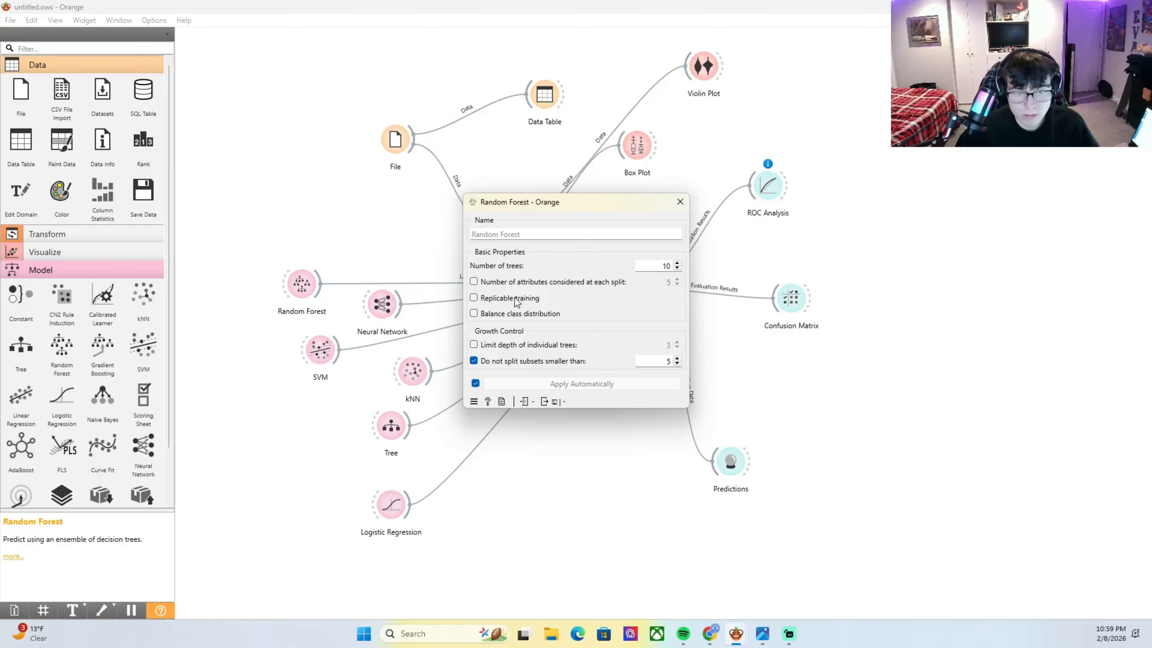
left_click(680, 202)
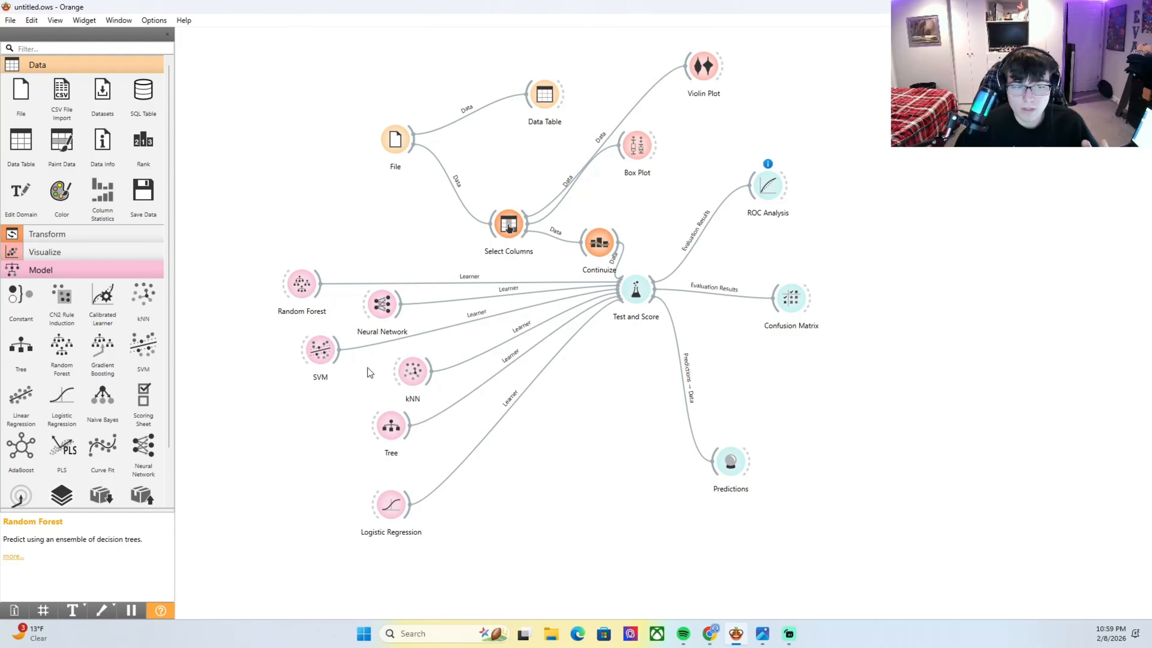
double_click(320, 357)
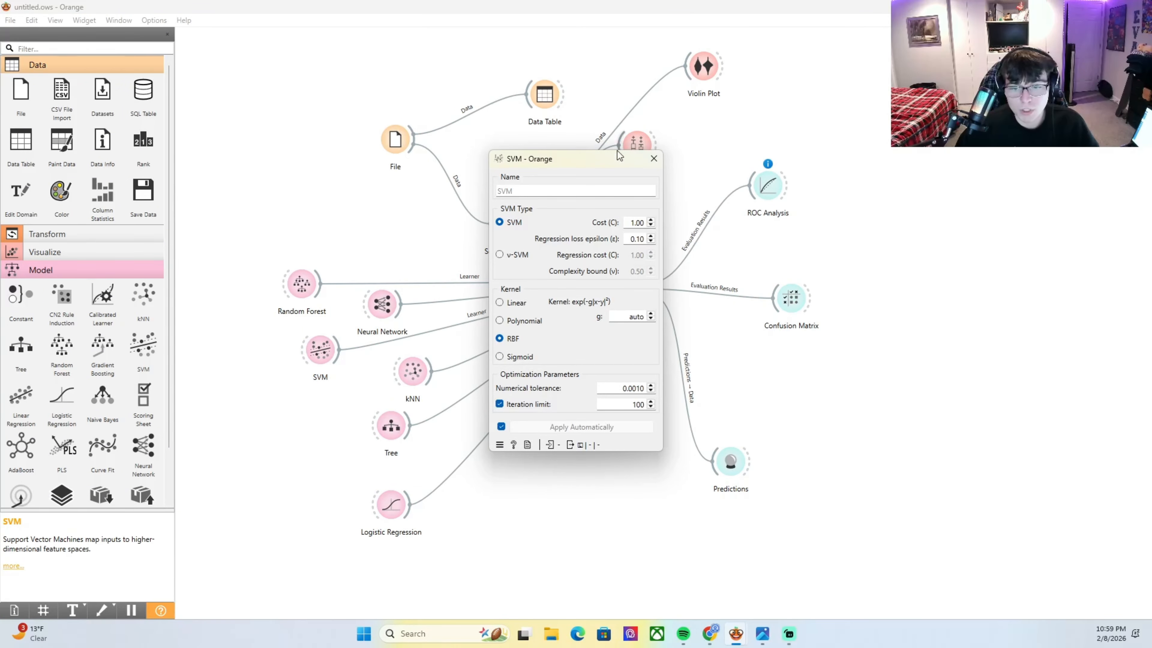
left_click(651, 158)
Open ROC Analysis and deselect all six classifiers to clear their curves from the plot
double_click(767, 184)
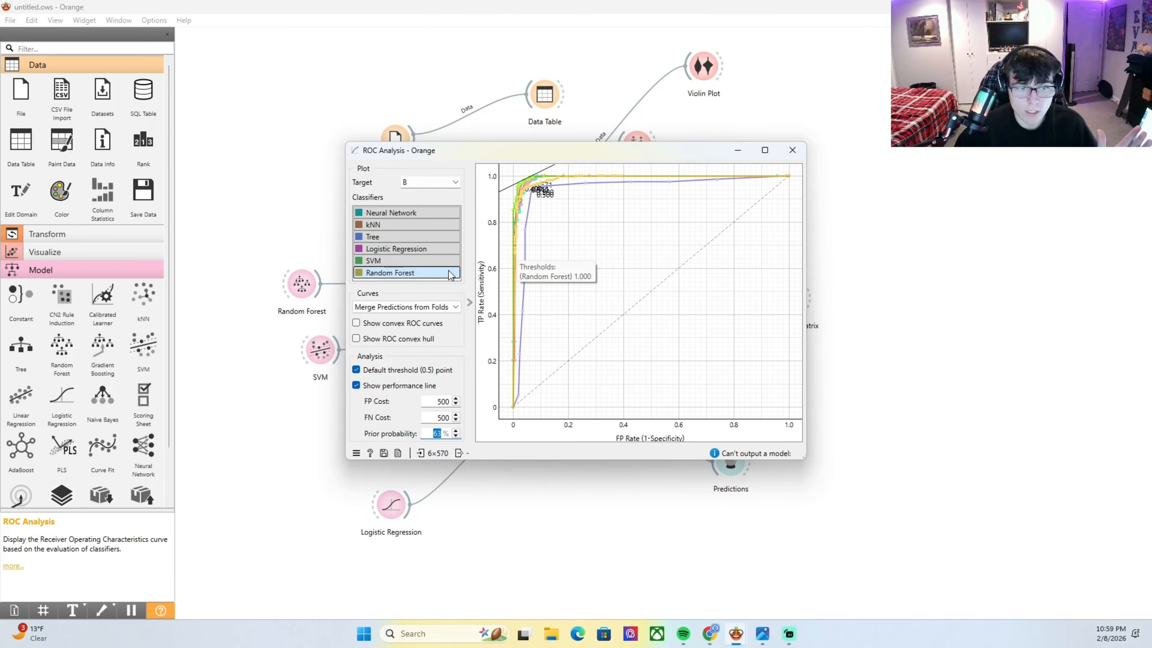
left_click(426, 248)
left_click(427, 236)
left_click(427, 215)
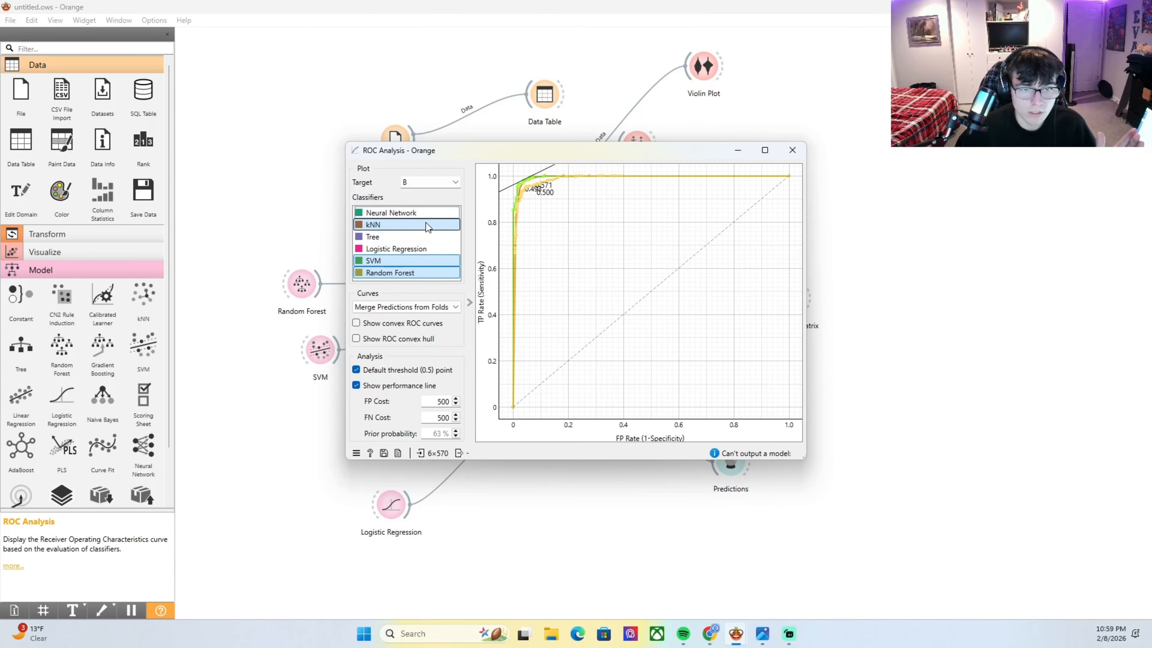
left_click(426, 225)
left_click(426, 262)
left_click(426, 273)
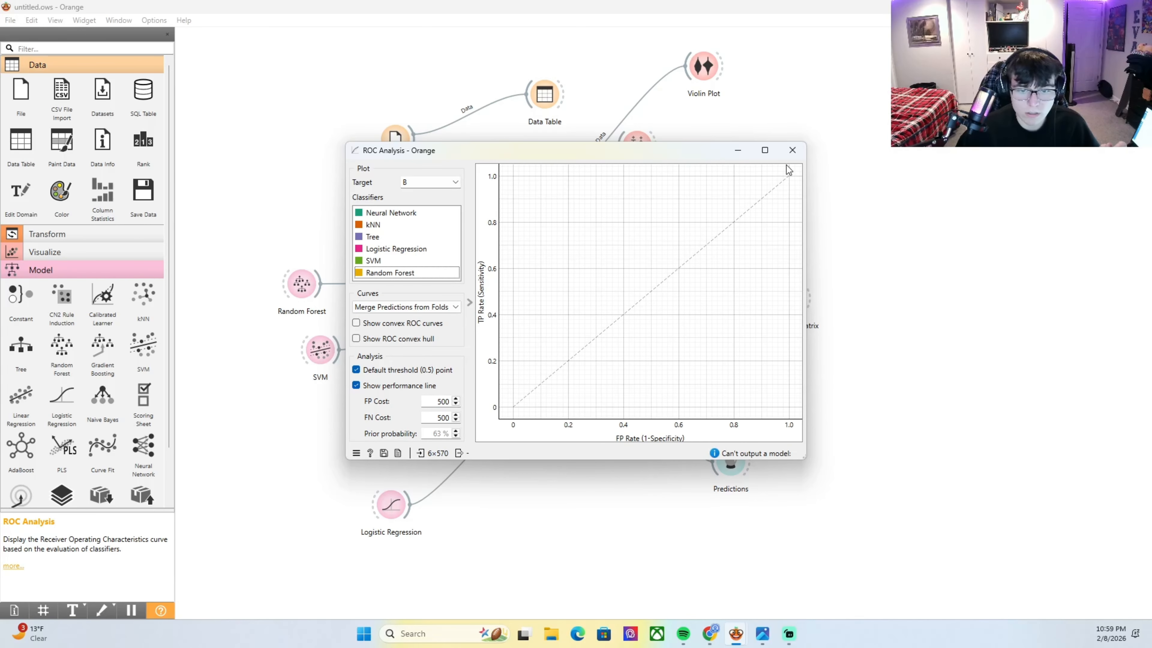
Examine the Random Forest ROC curve and its thresholds, add the SVM curve for comparison, and deselect both classifiers
left_click(387, 275)
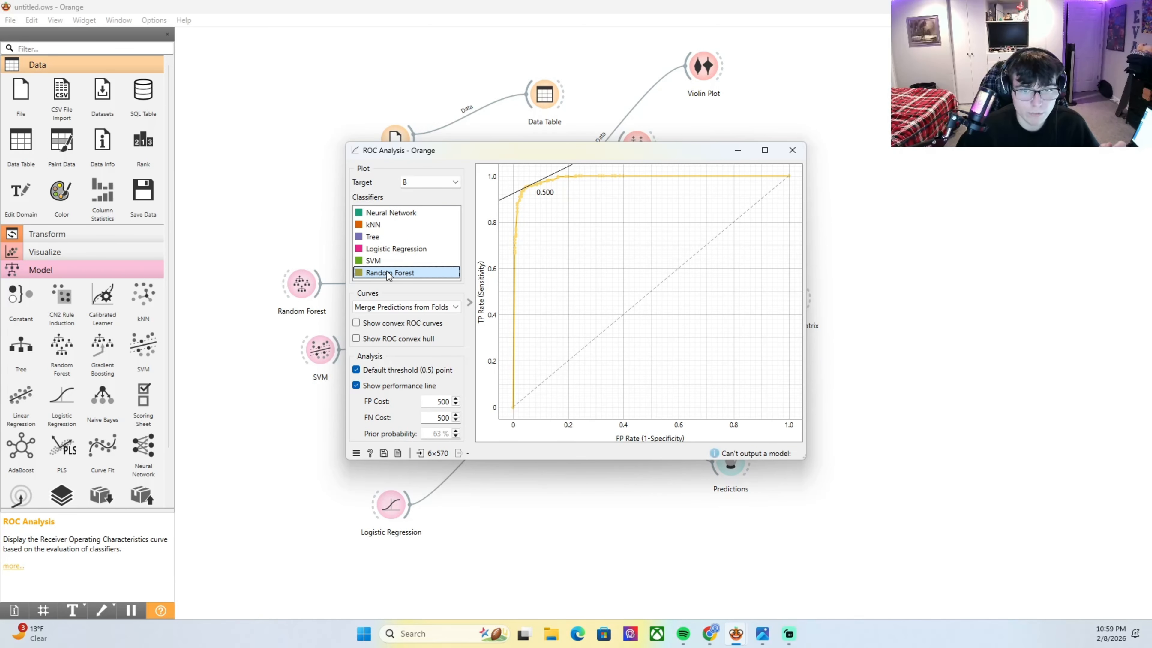
mouse_move(536, 187)
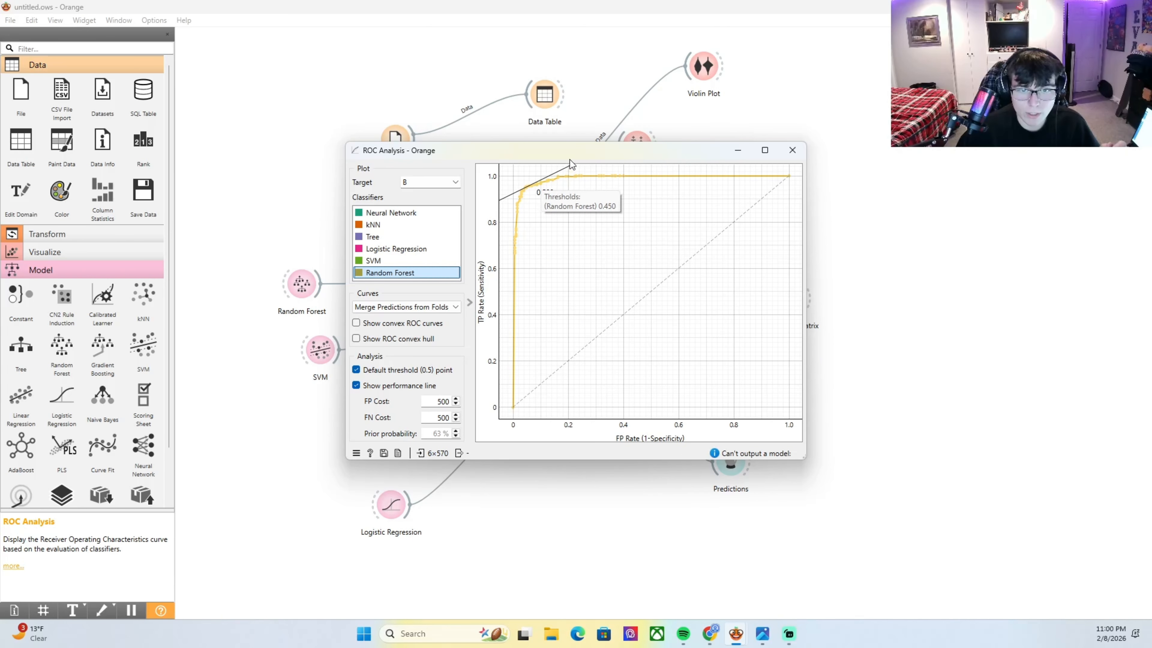
left_click(453, 261)
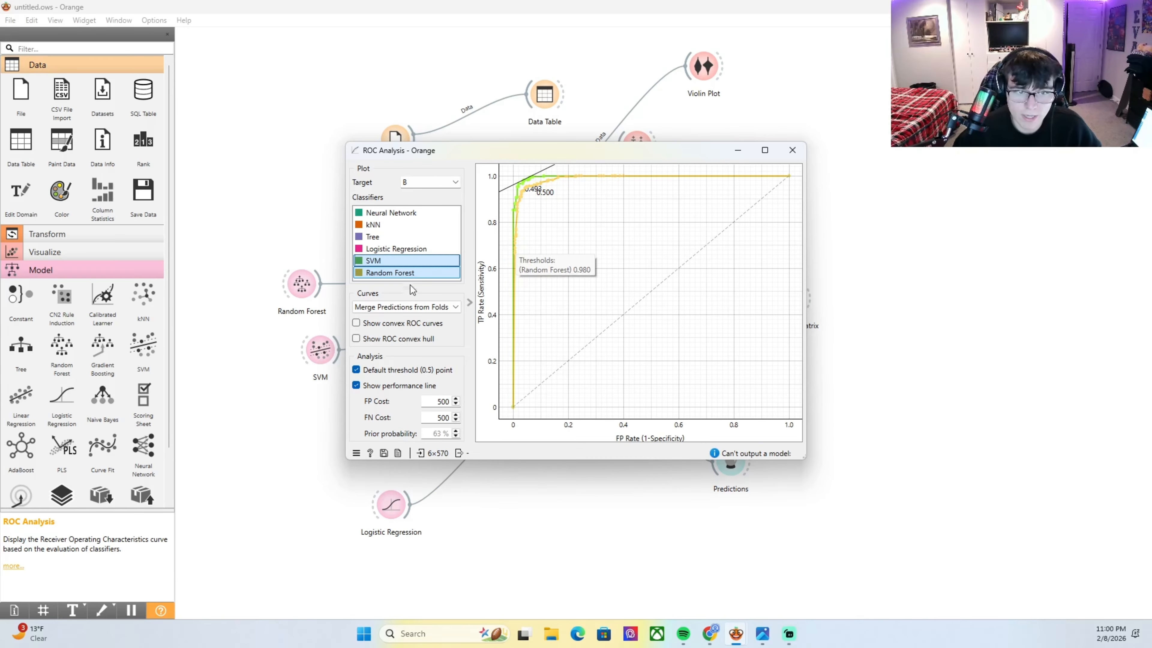
left_click(417, 262)
left_click(418, 273)
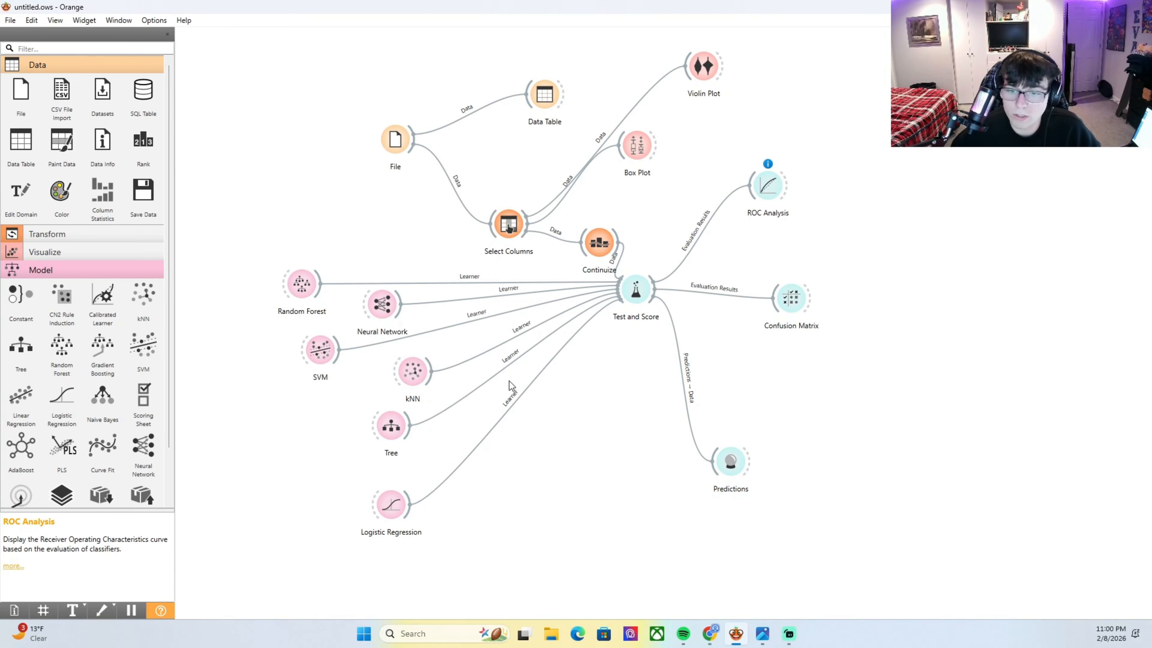
Open the Confusion Matrix and examine the number of instances for each of the six learners, returning to Neural Network
double_click(791, 298)
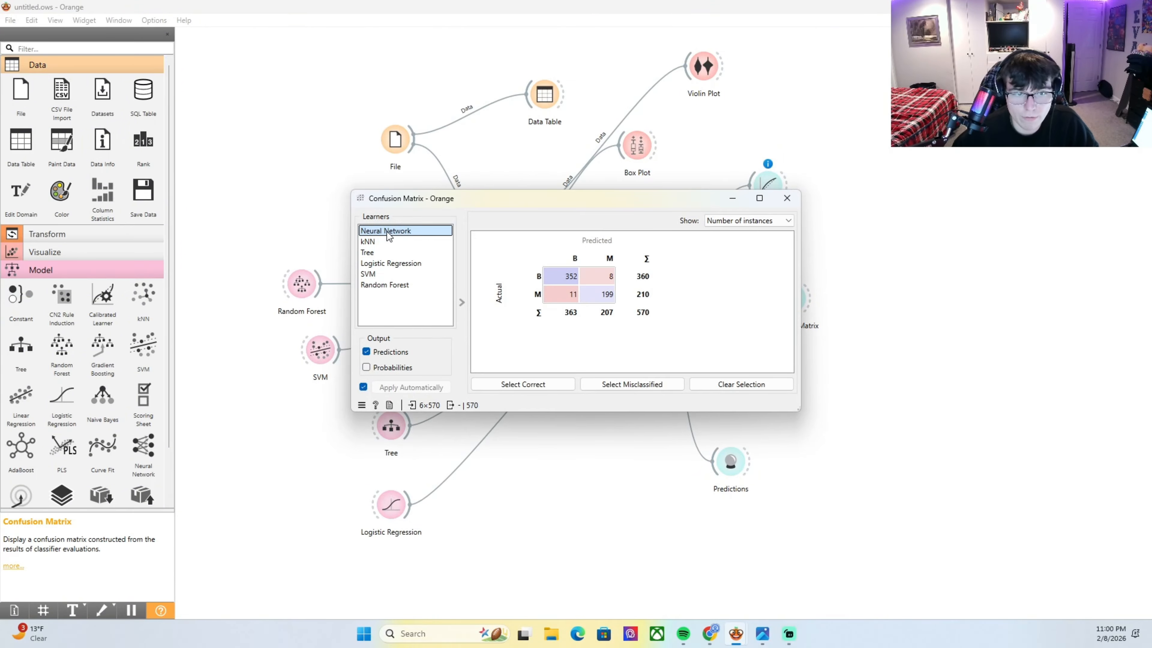
left_click(387, 242)
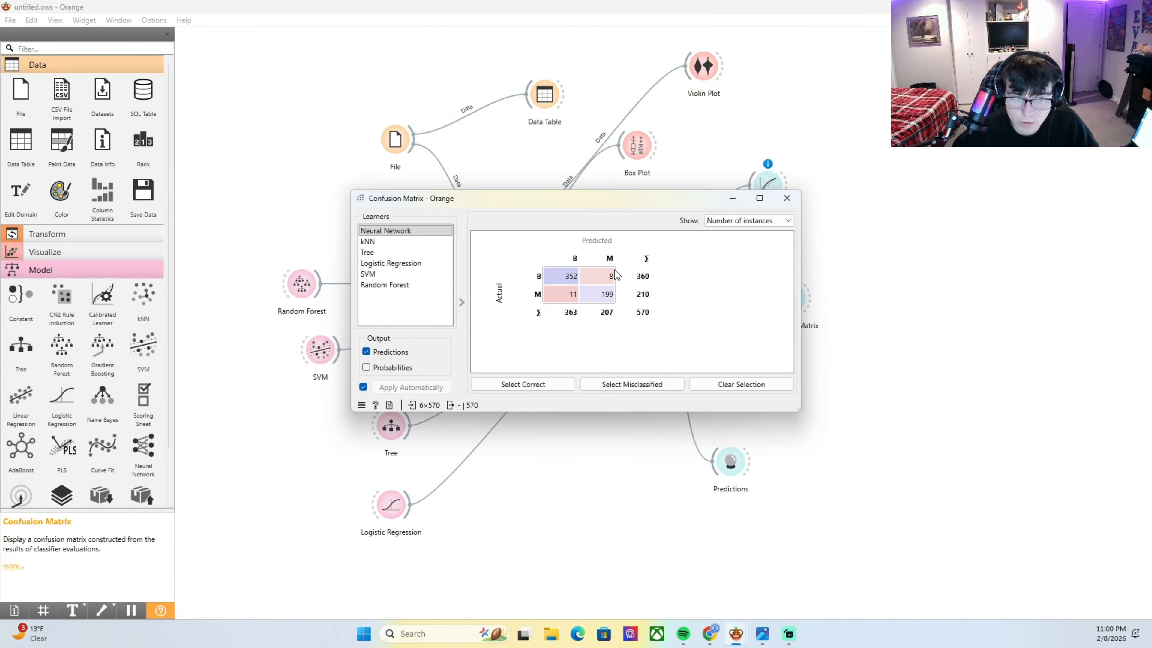
left_click(389, 253)
left_click(391, 264)
left_click(393, 274)
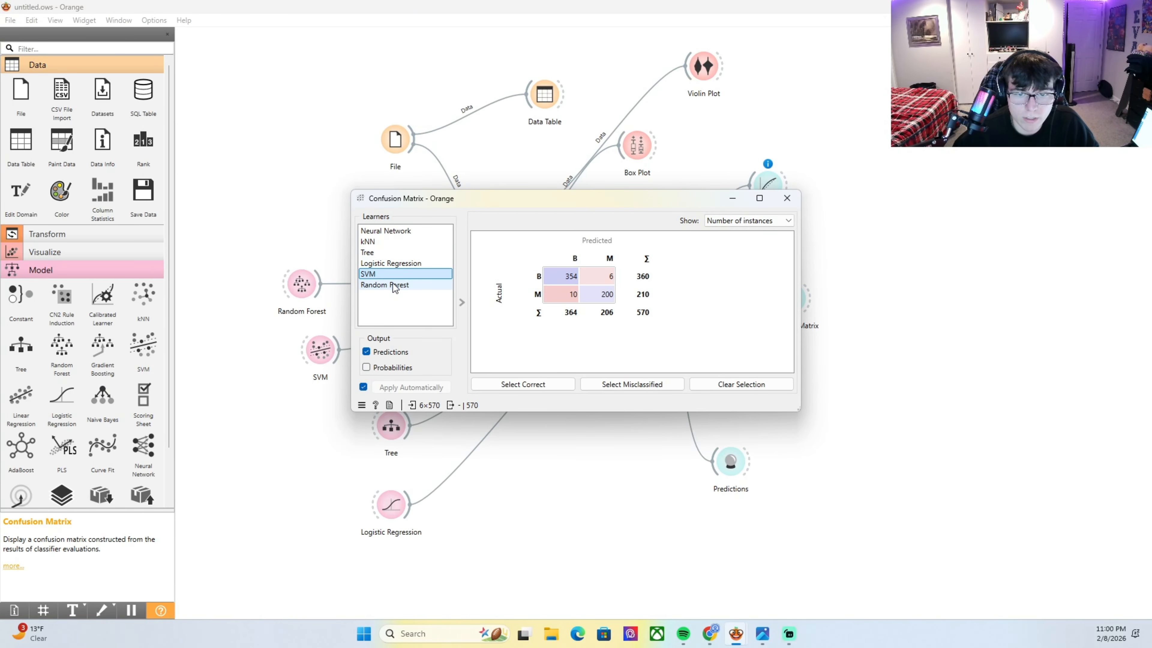
left_click(393, 285)
left_click(387, 241)
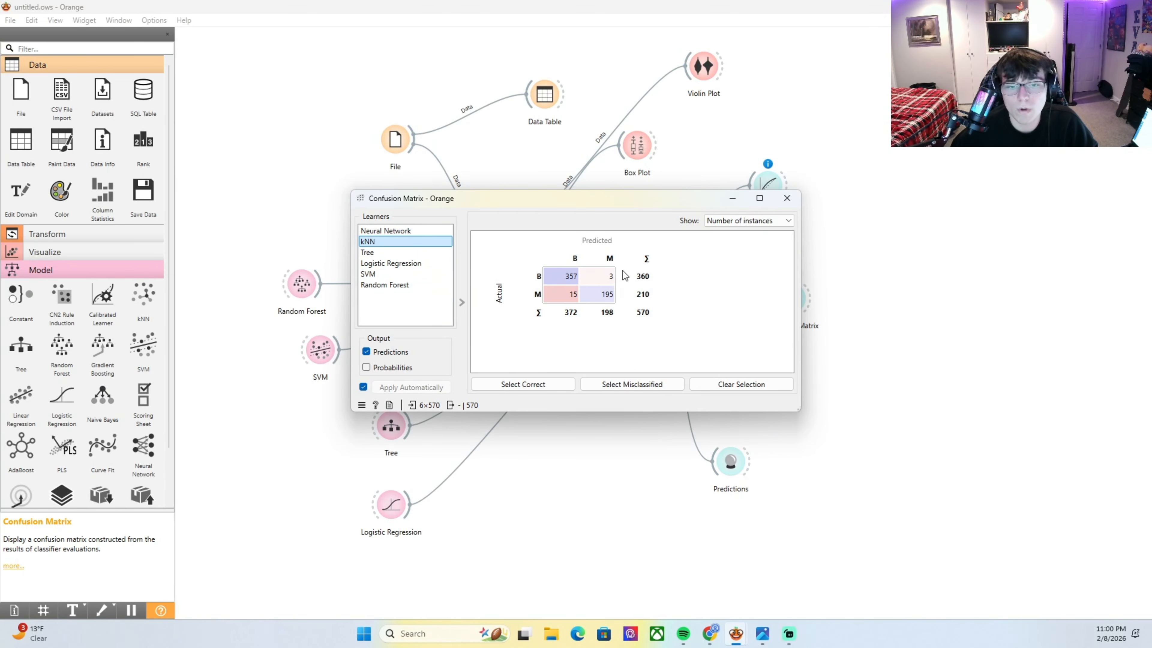
left_click(385, 230)
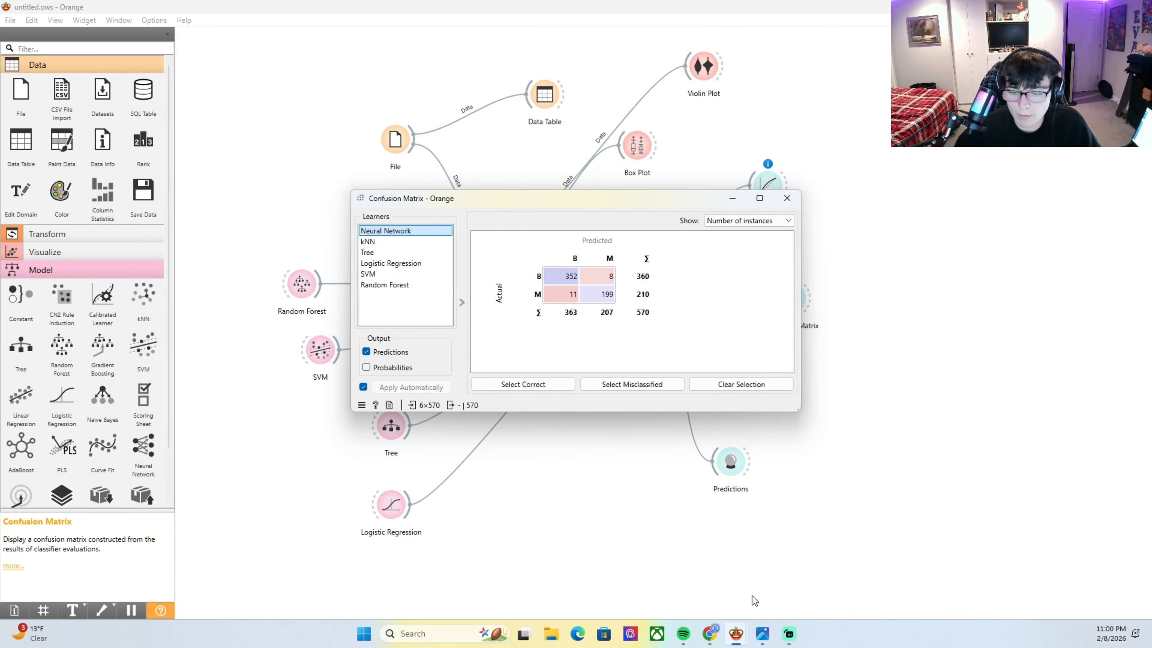
Switch to the two saved Test and Score screenshots, compare their model scores side by side, and close them and the Confusion Matrix
mouse_move(762, 633)
left_click(730, 563)
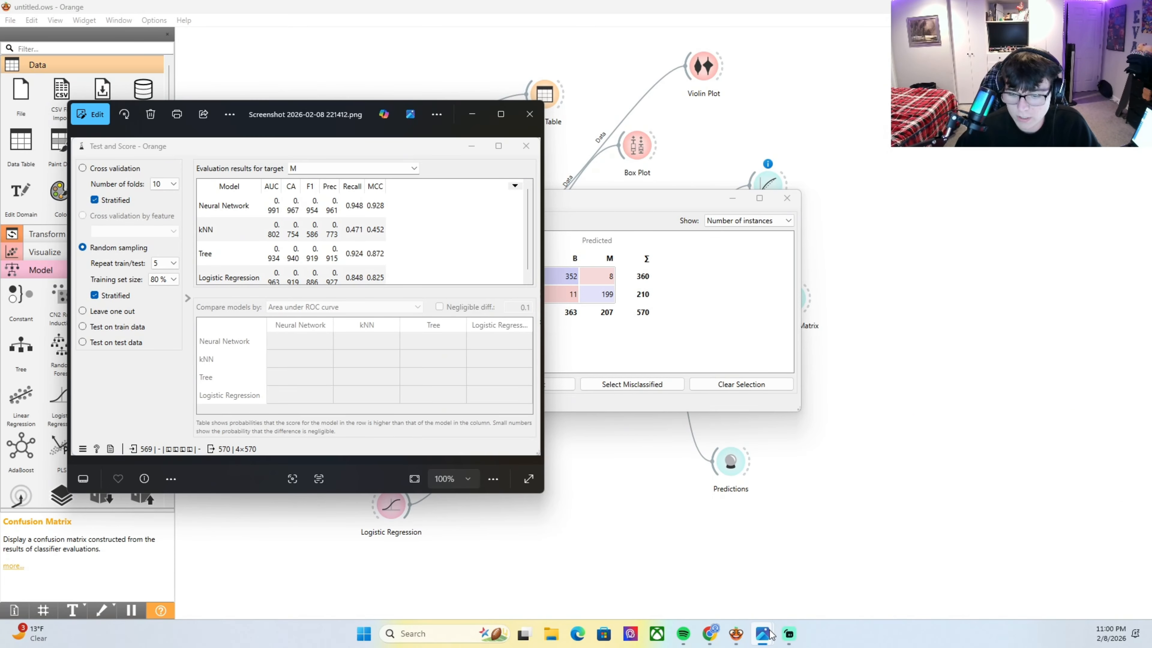
mouse_move(770, 636)
left_click(768, 564)
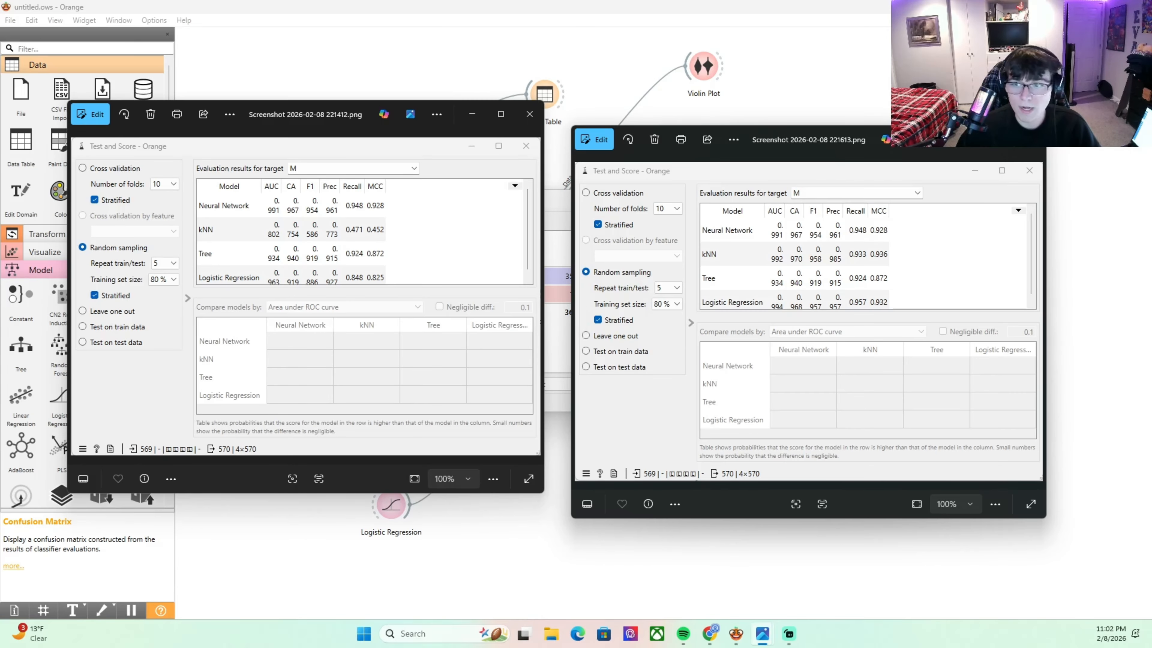
left_click(1032, 139)
left_click(529, 114)
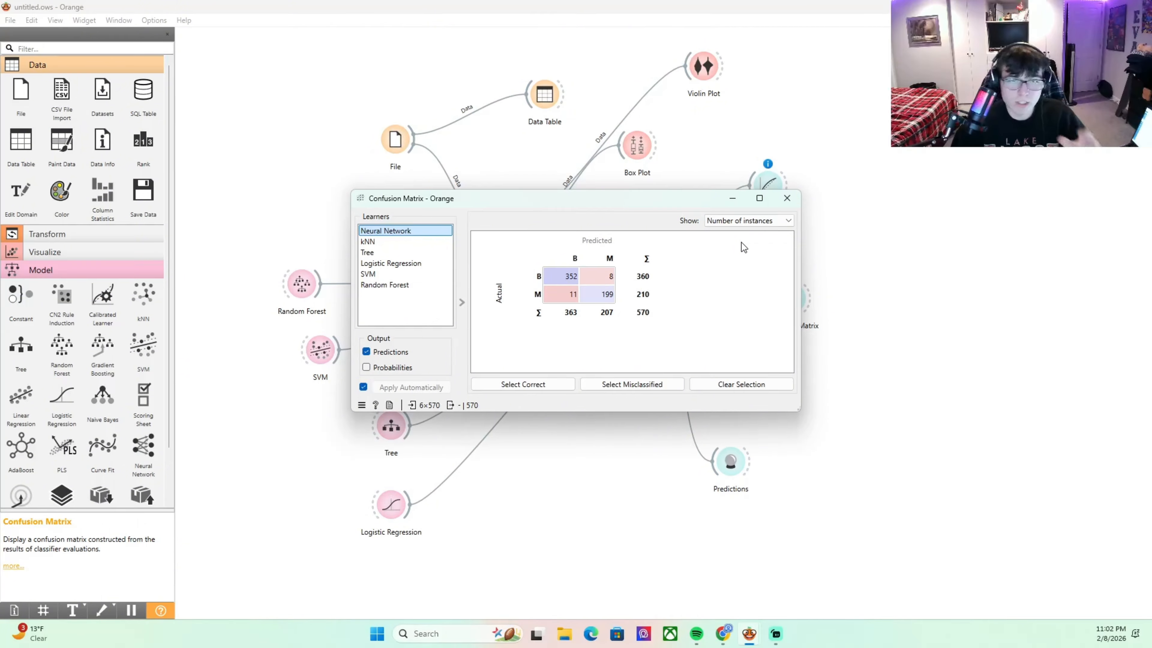
left_click(787, 198)
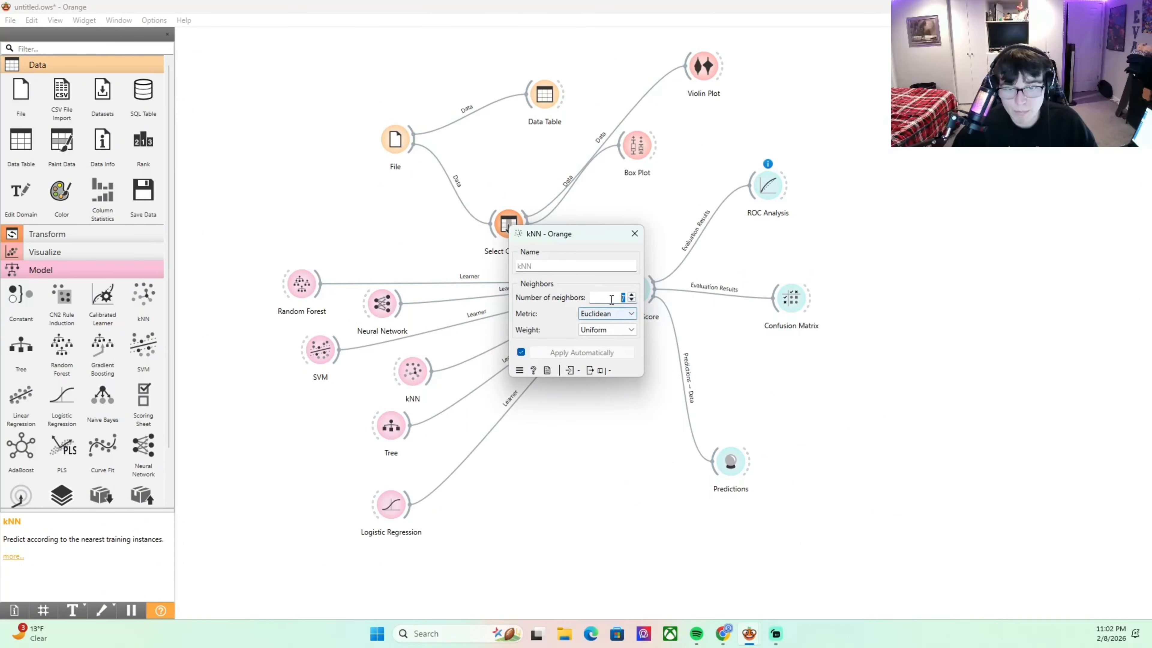
Close the kNN settings, review the Test and Score evaluation results for target M, and close that widget
left_click(635, 233)
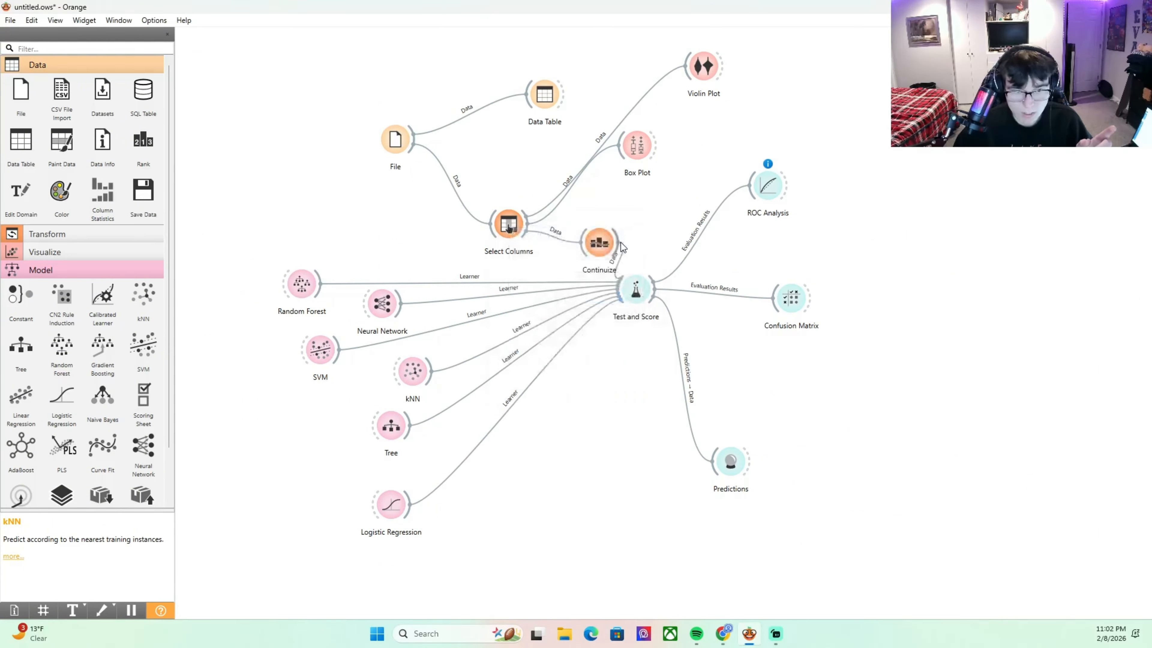
double_click(629, 291)
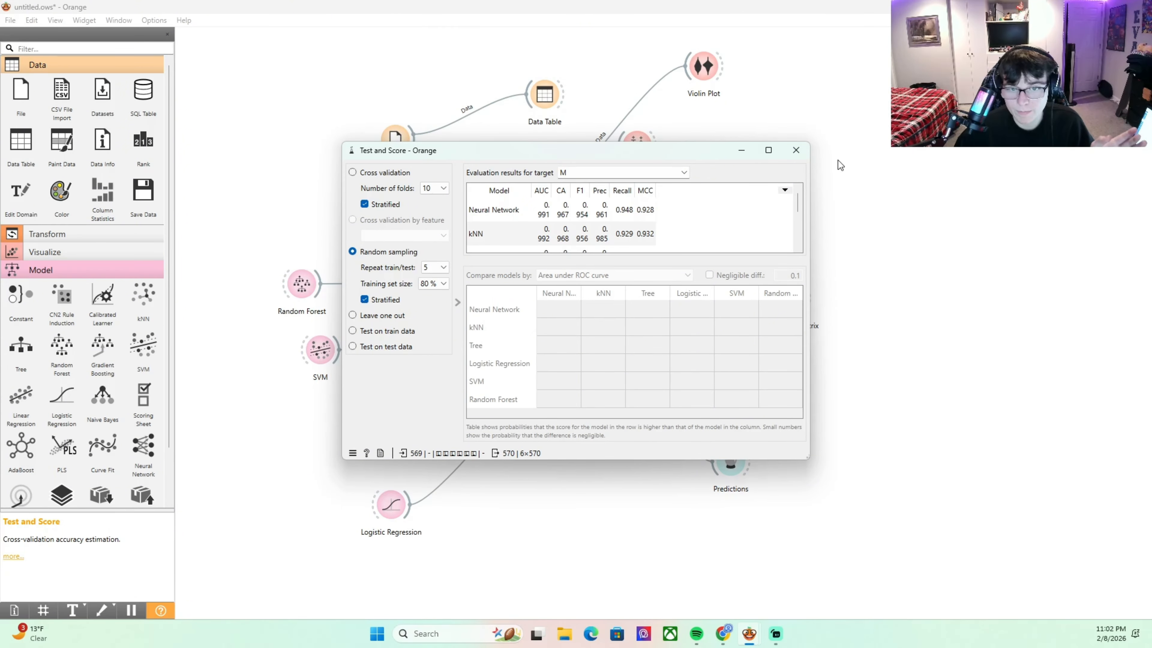
left_click(796, 151)
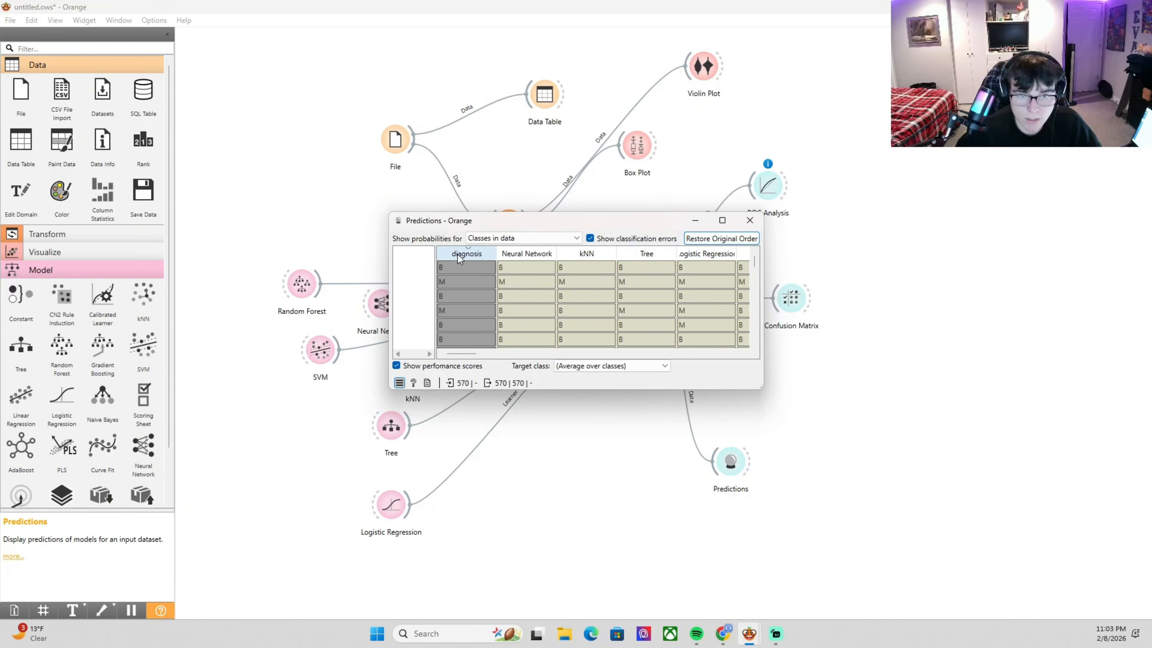
Compare the classifiers' predictions with the diagnosis, trying probabilities for B before restoring Classes in data, and close the enlarged Predictions window
left_click(524, 239)
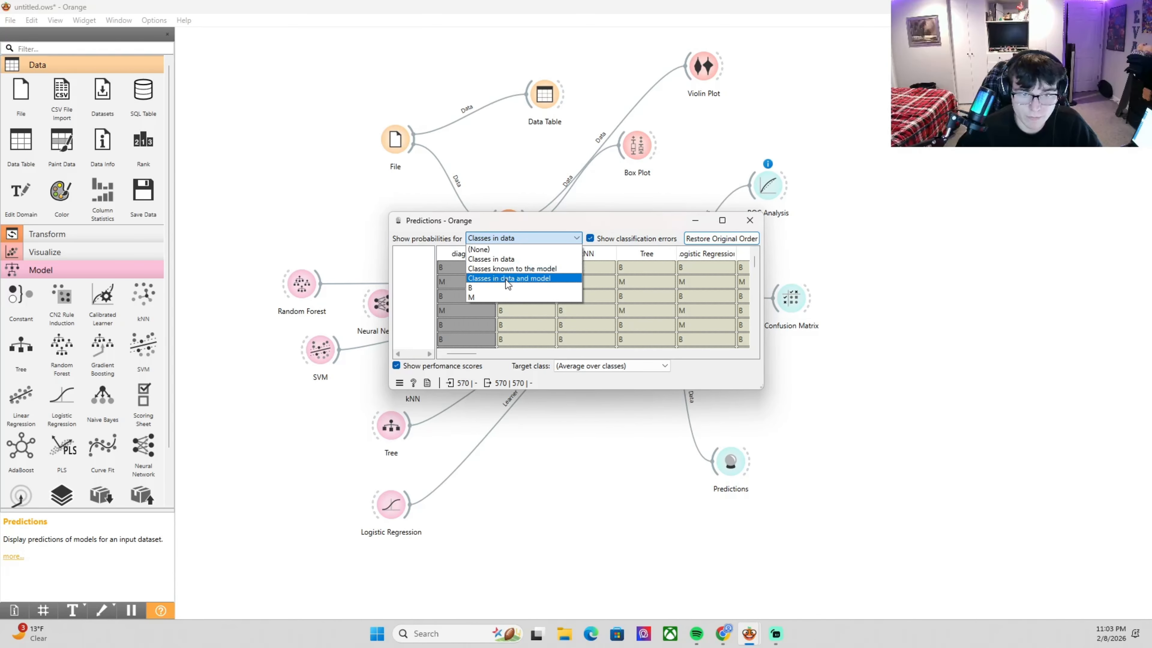
left_click(500, 289)
left_click(524, 236)
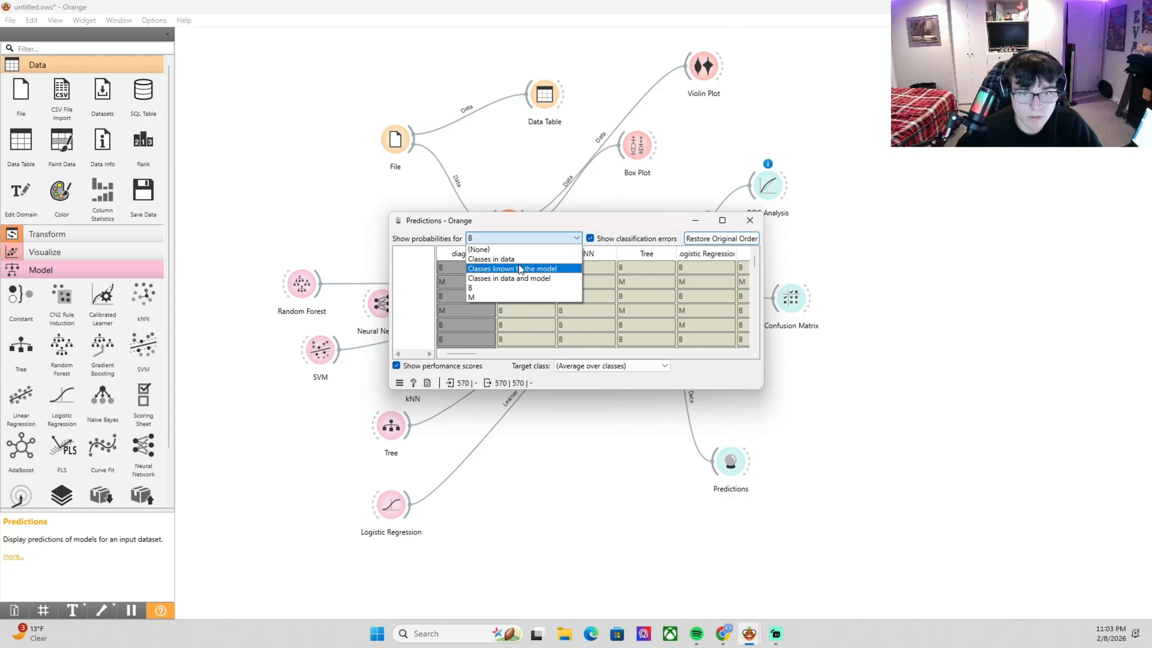
left_click(518, 261)
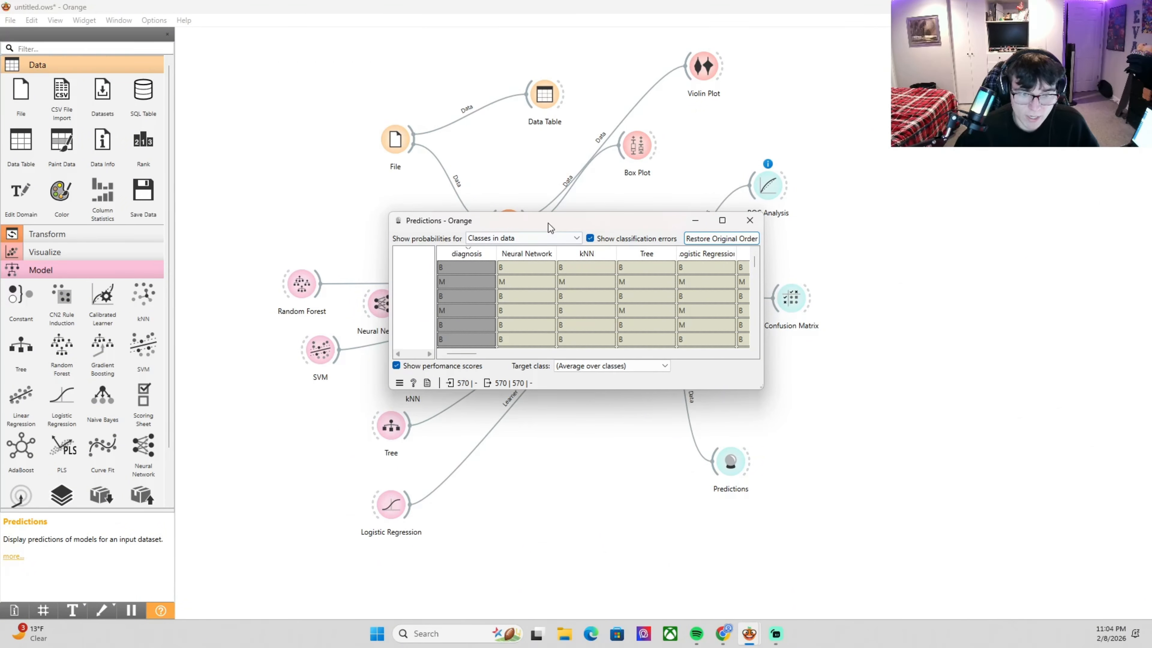
left_click_drag(562, 213, 614, 175)
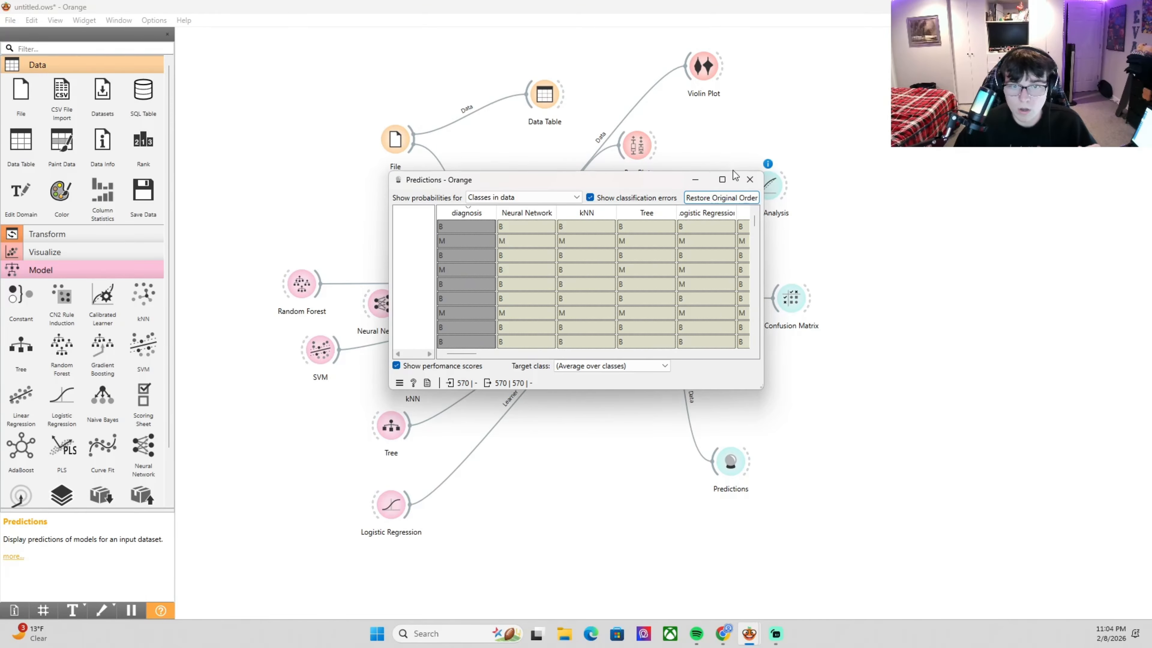
left_click(750, 179)
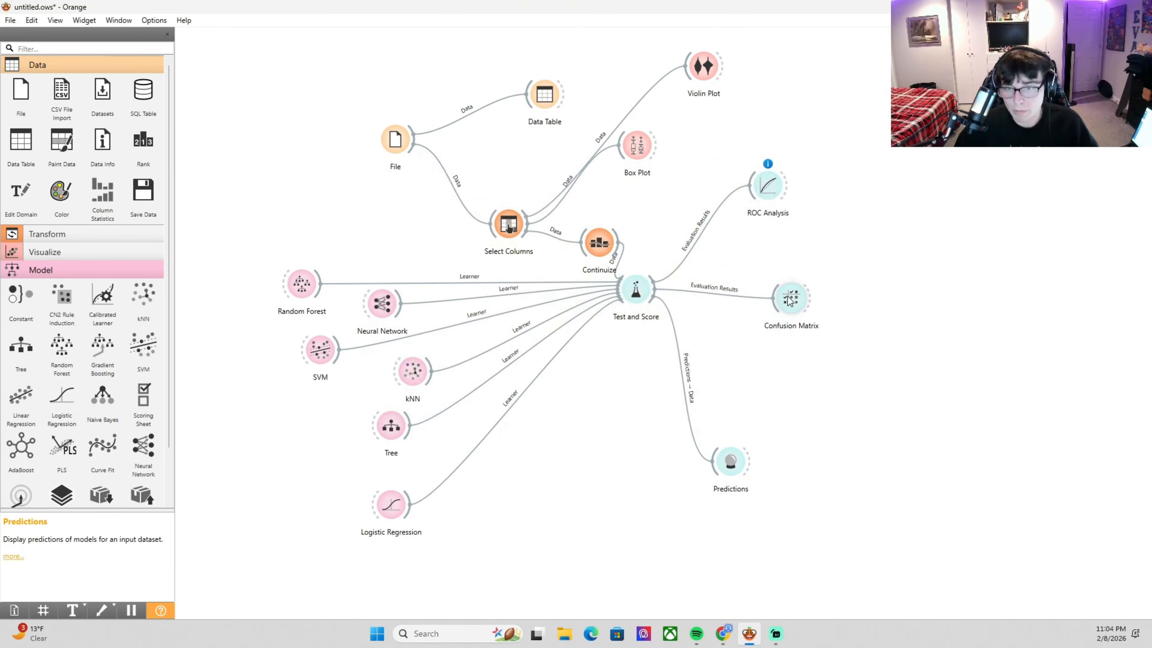
Open ROC Analysis and display the SVM and Random Forest curves together for target B
double_click(767, 187)
left_click(410, 261)
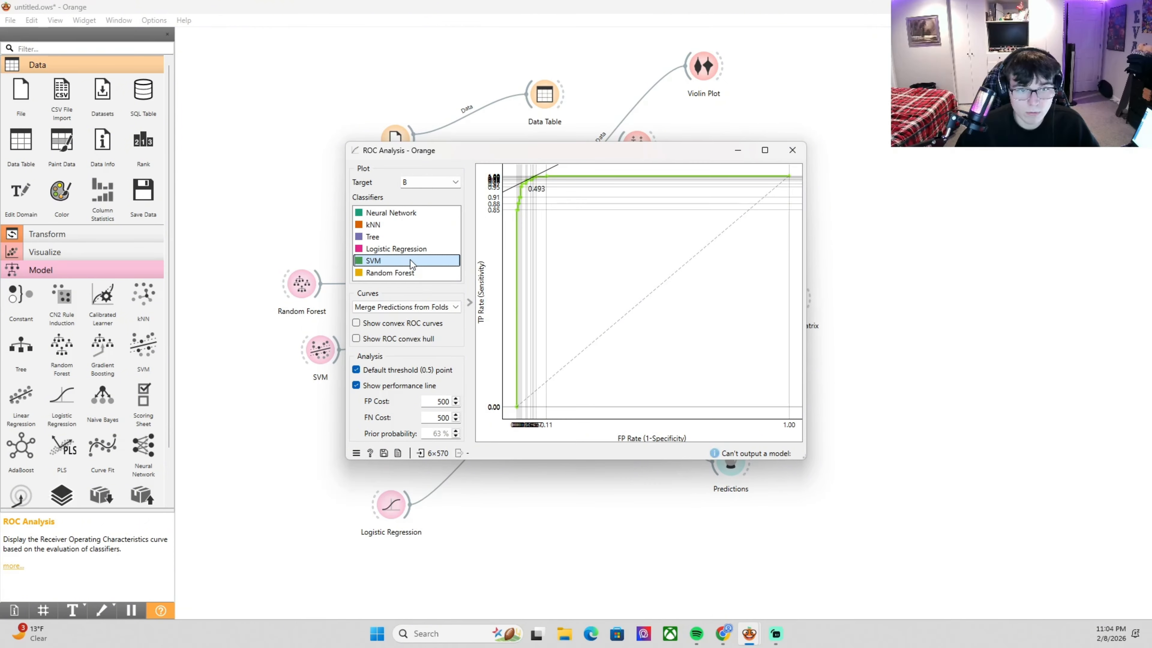
key("shift+Down")
left_click(410, 273)
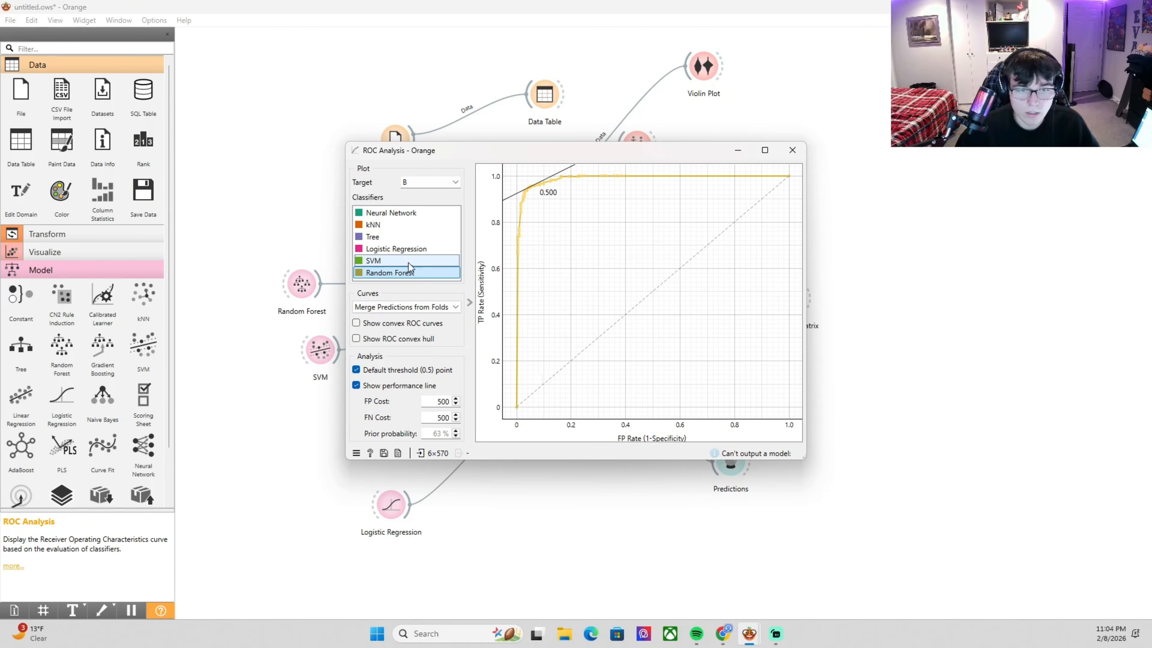
left_click(410, 262, "ctrl")
left_click(412, 275, "ctrl")
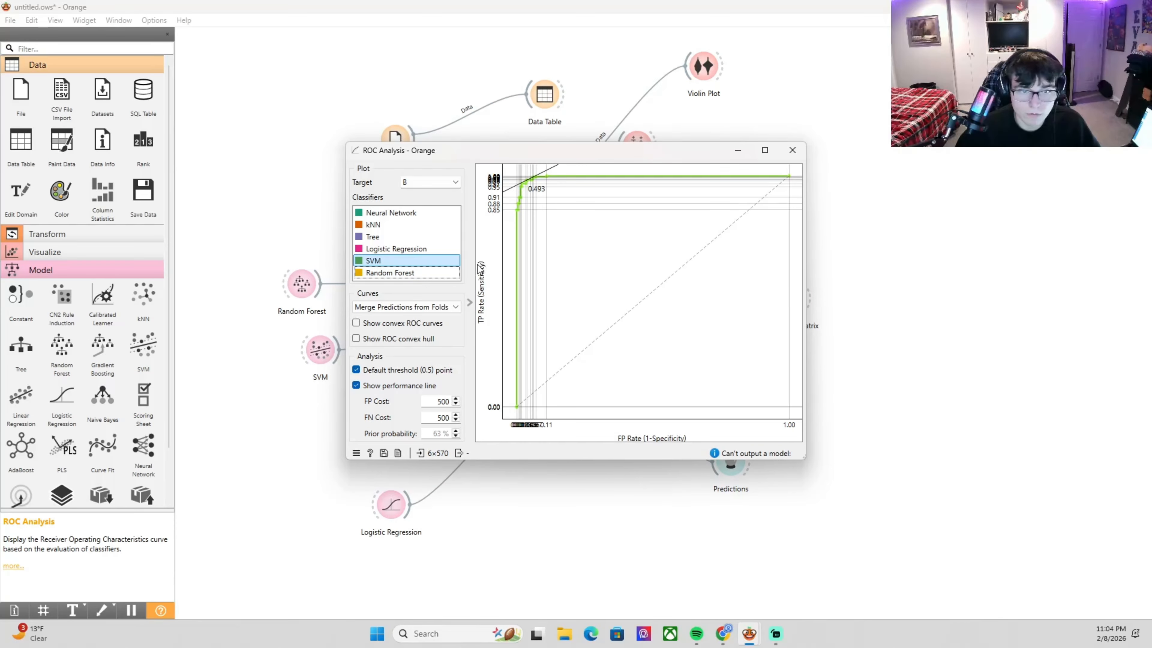
left_click(429, 273, "ctrl")
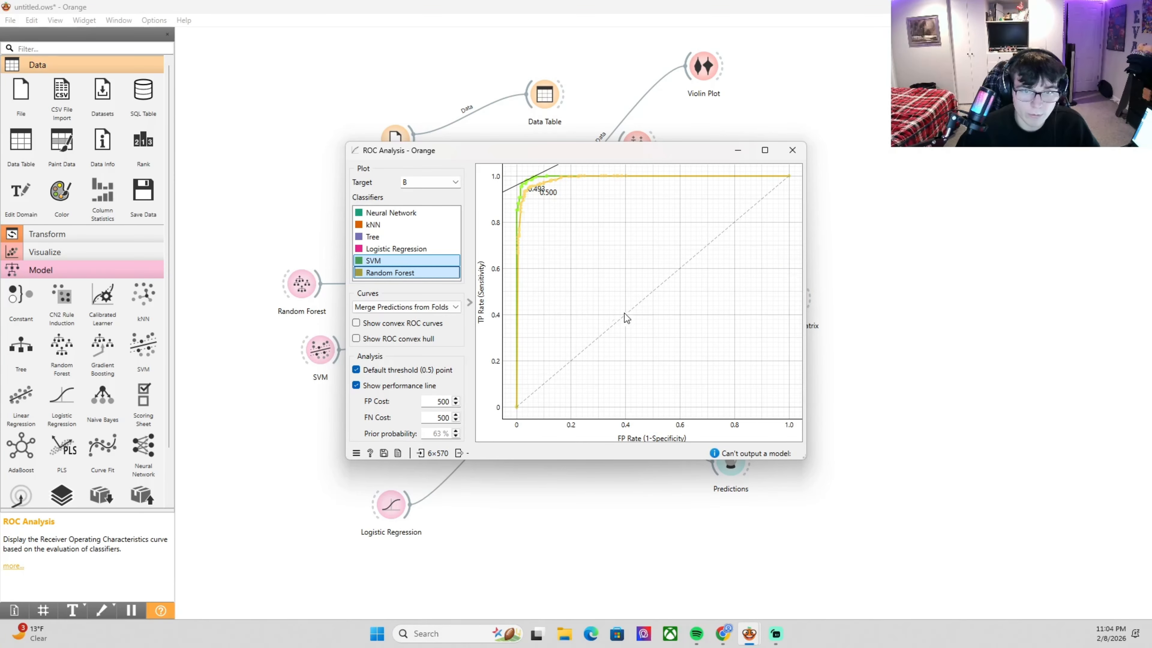